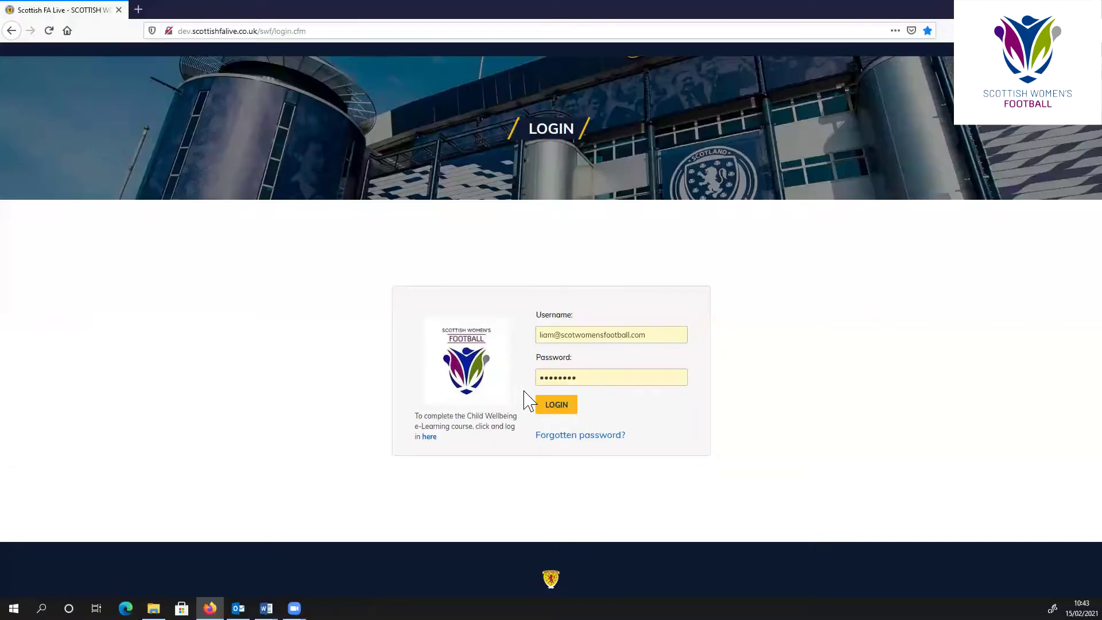
- Log in to Scottish FA Live and load the SWF Rovers welcome page
left_click(552, 407)
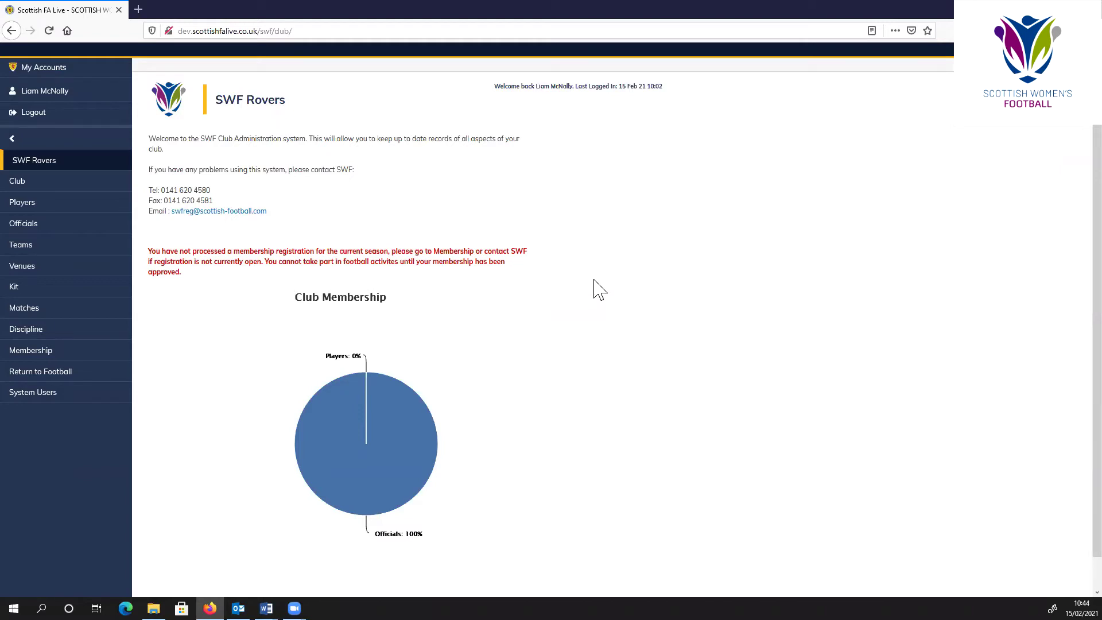
- Go to the SWF Rovers Officials page listing the Club Secretary
left_click(70, 230)
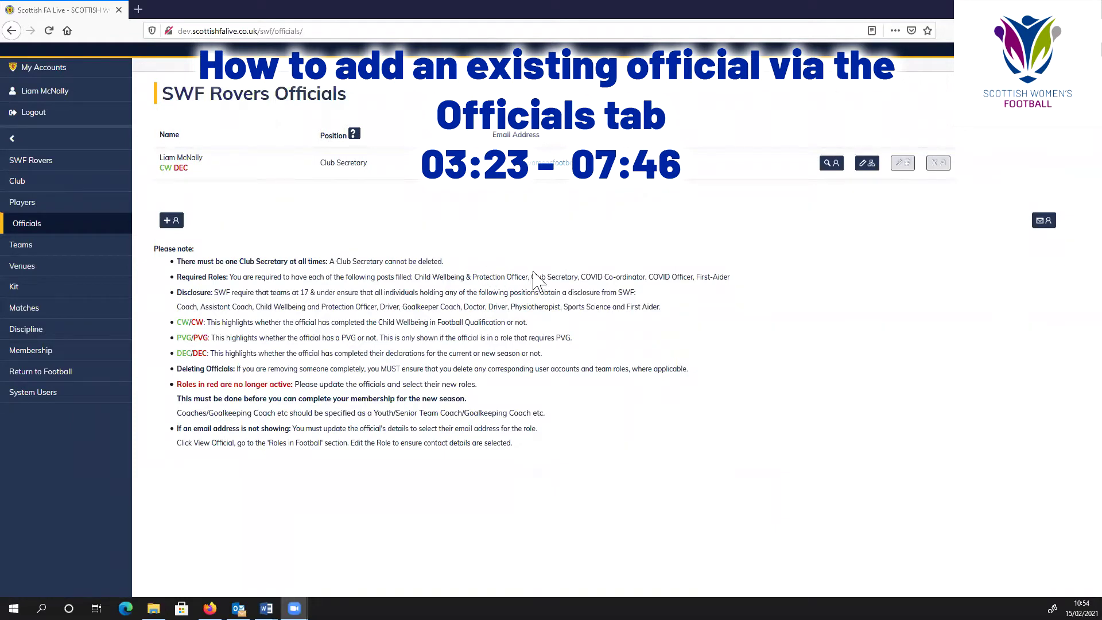
left_click(508, 244)
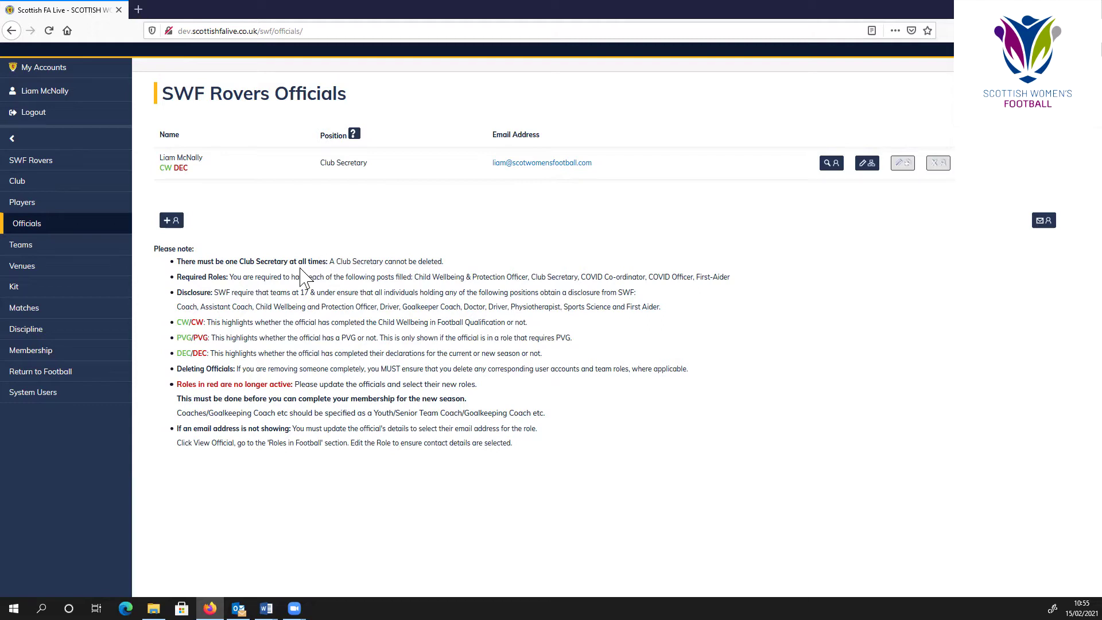
- Start a new official and search records for the example official born 01/01/2001
left_click(171, 221)
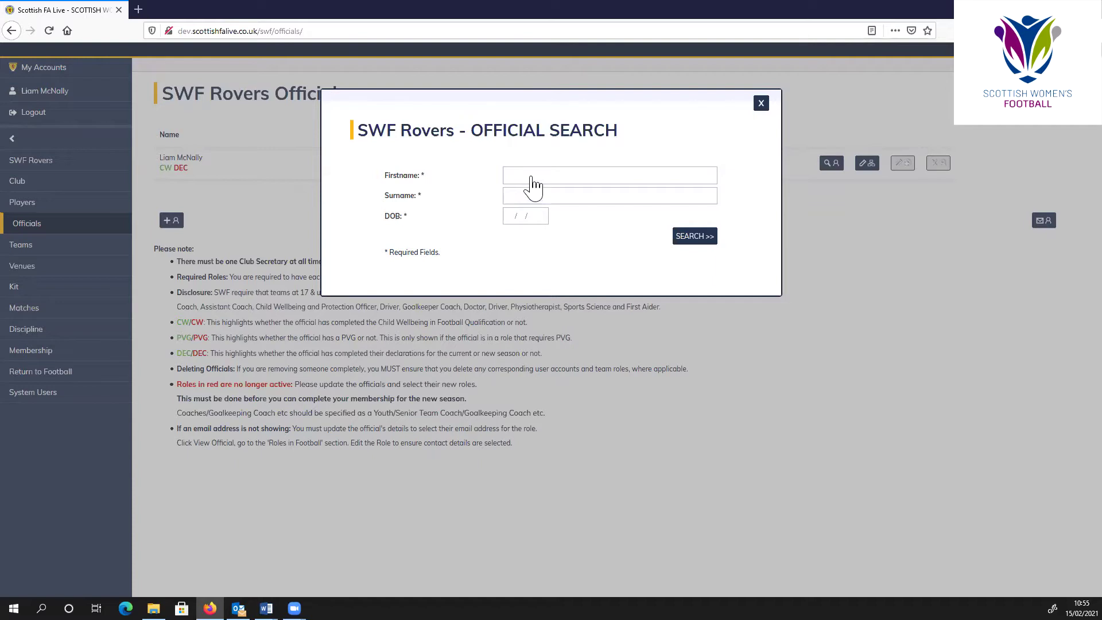
type("Example")
key("Tab")
type("Offic")
key("Tab")
type("01/01/2001")
left_click(690, 240)
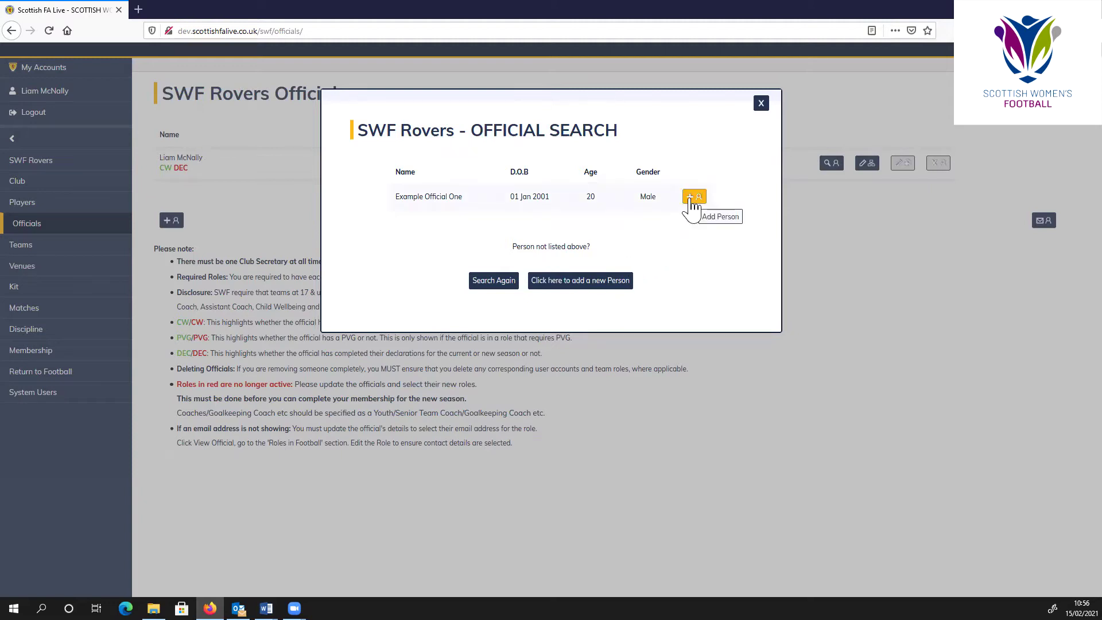
- Pick the found person to open the prefilled Official Add form and review its details
left_click(691, 201)
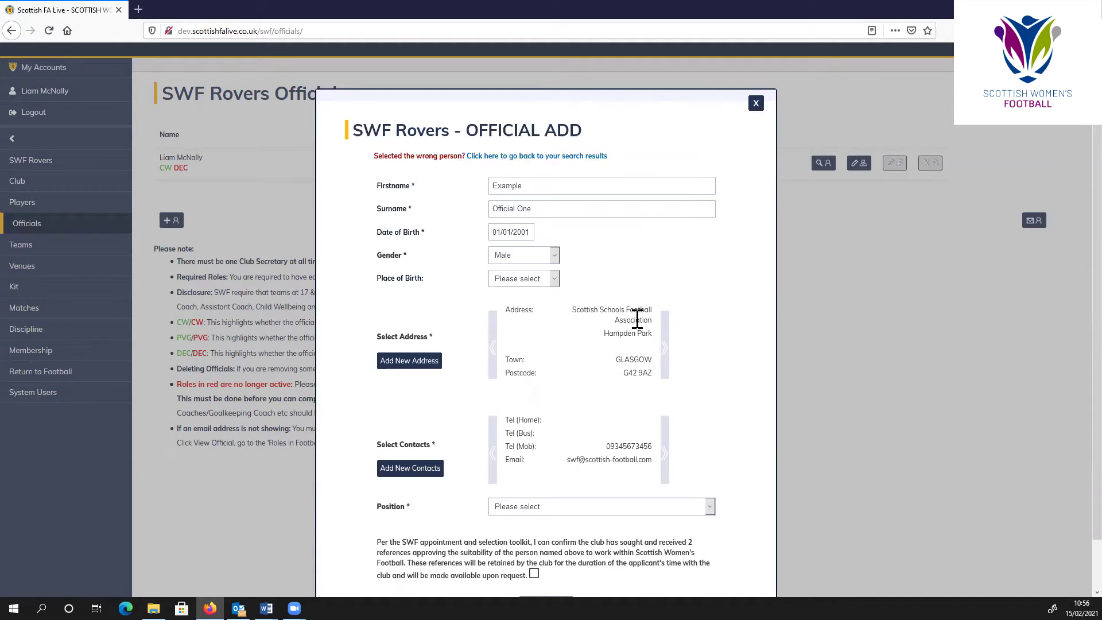
scroll(614, 339, "down", 2)
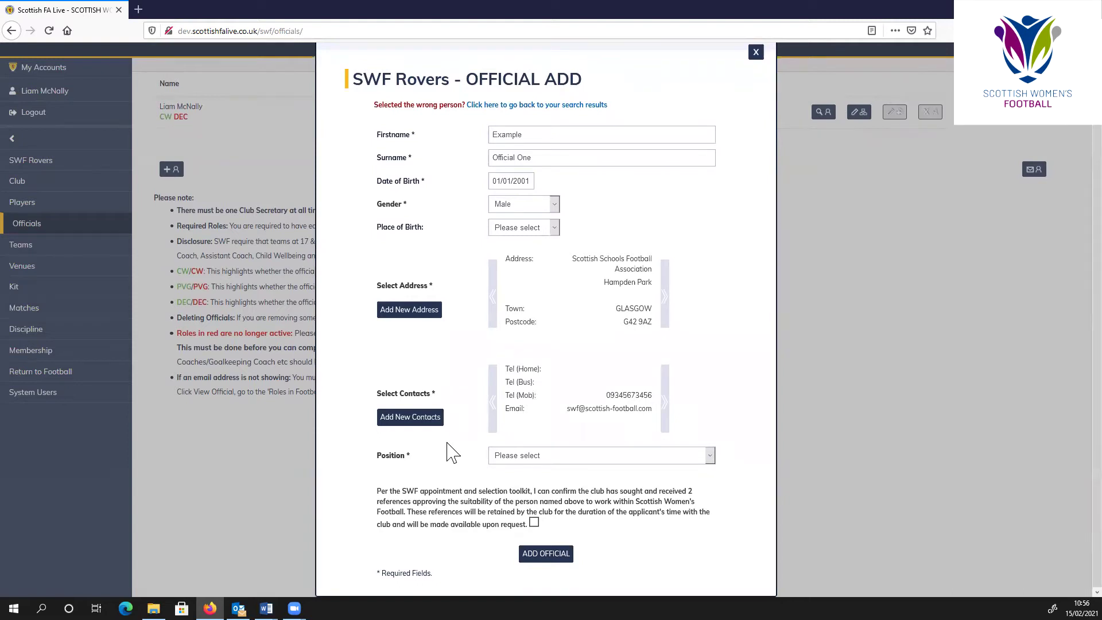
- Add the example official as Coach (Youth Team), confirming the club holds two references
left_click(594, 460)
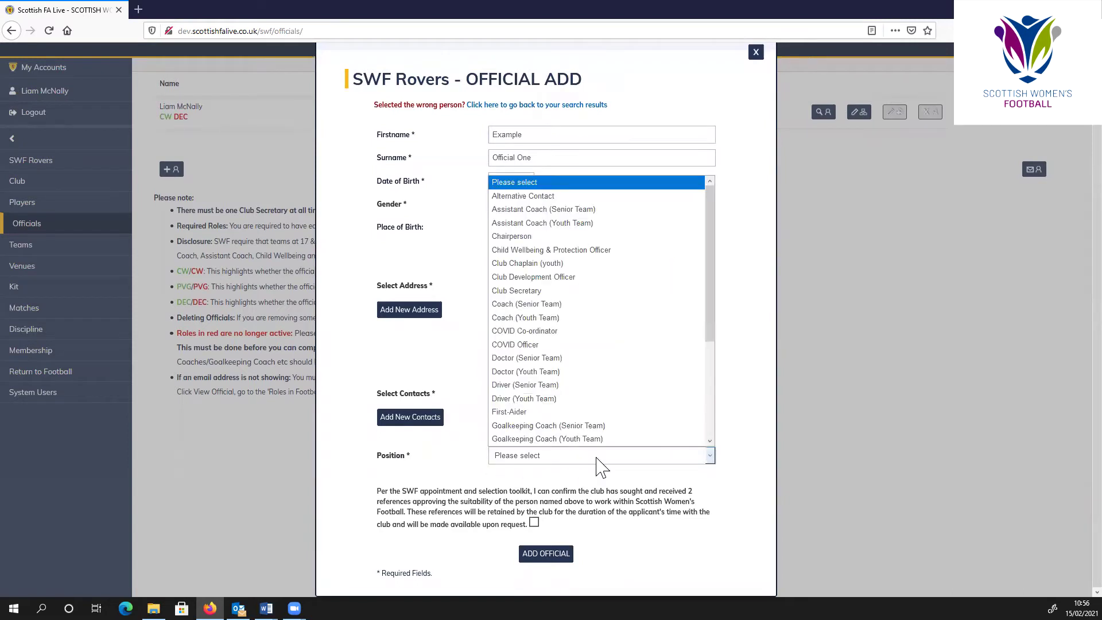
left_click(581, 330)
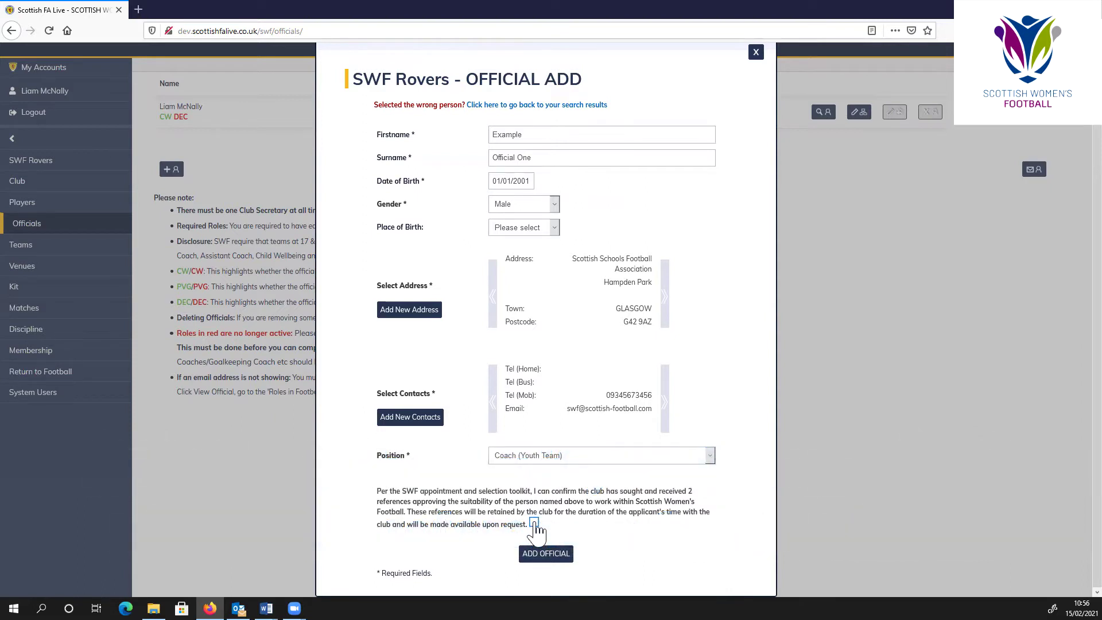
left_click(534, 523)
left_click(545, 554)
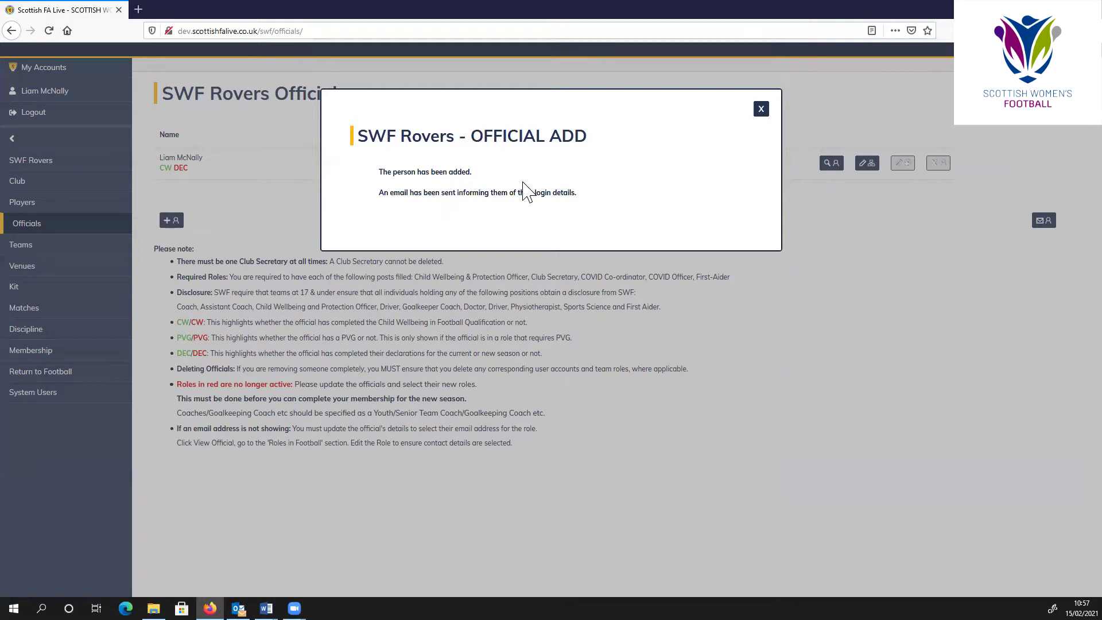
- Dismiss the confirmation to show the new Coach (Youth Team) in the Officials list
left_click(761, 110)
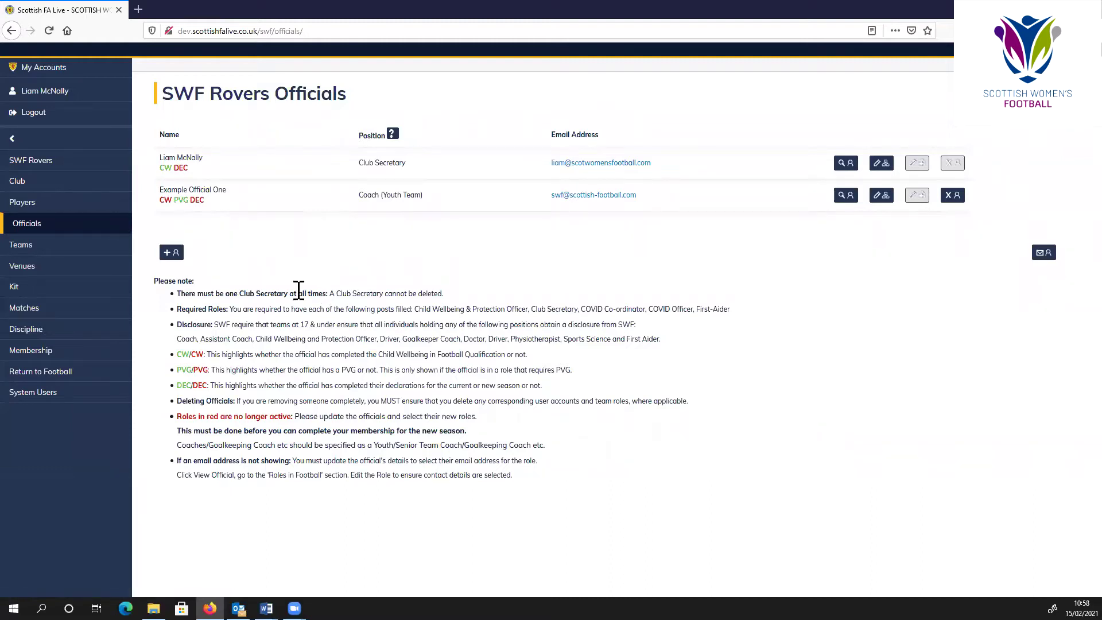
- Search for the second example official, finding one match born 02 Feb 2002
left_click(171, 252)
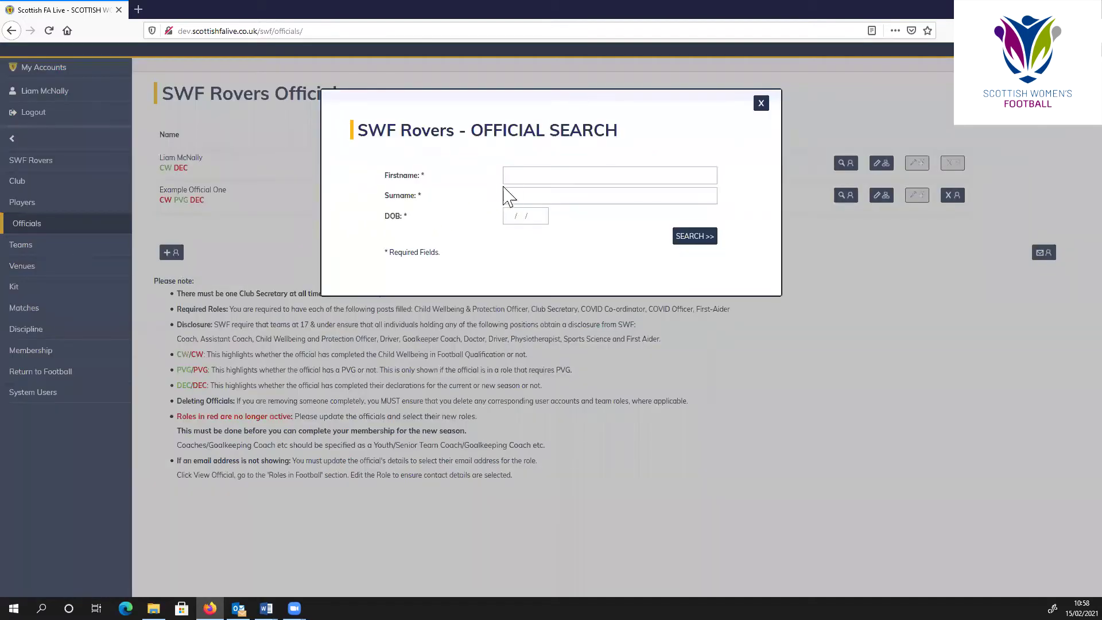
type("Examp")
type("mp")
type("Official Two")
left_click(692, 235)
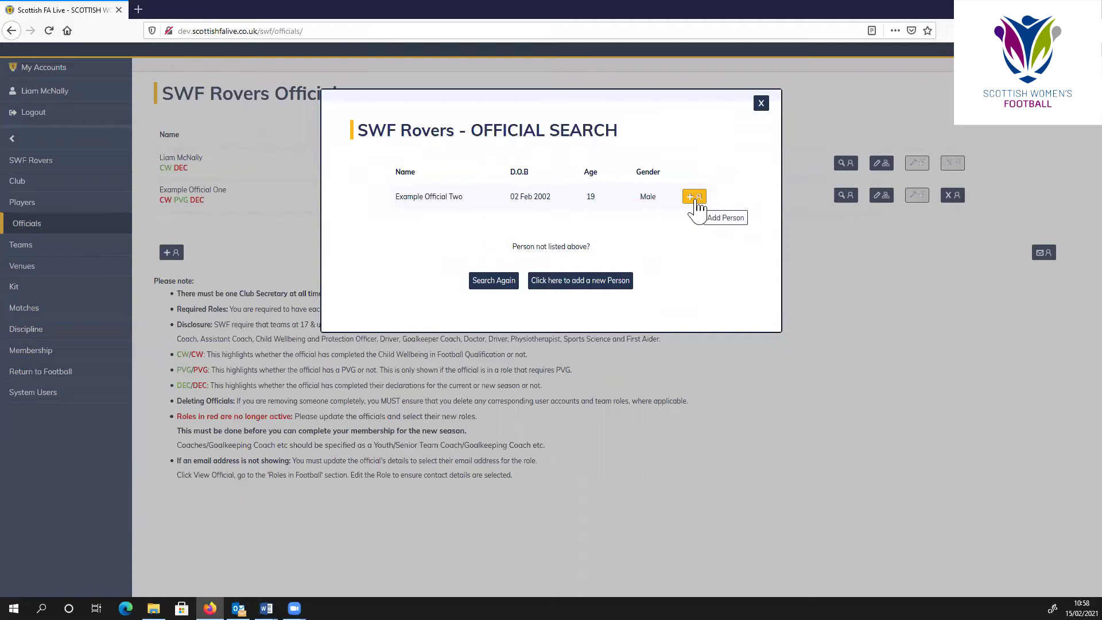
- Add the found person as Child Wellbeing & Protection Officer, confirming two references received
left_click(694, 198)
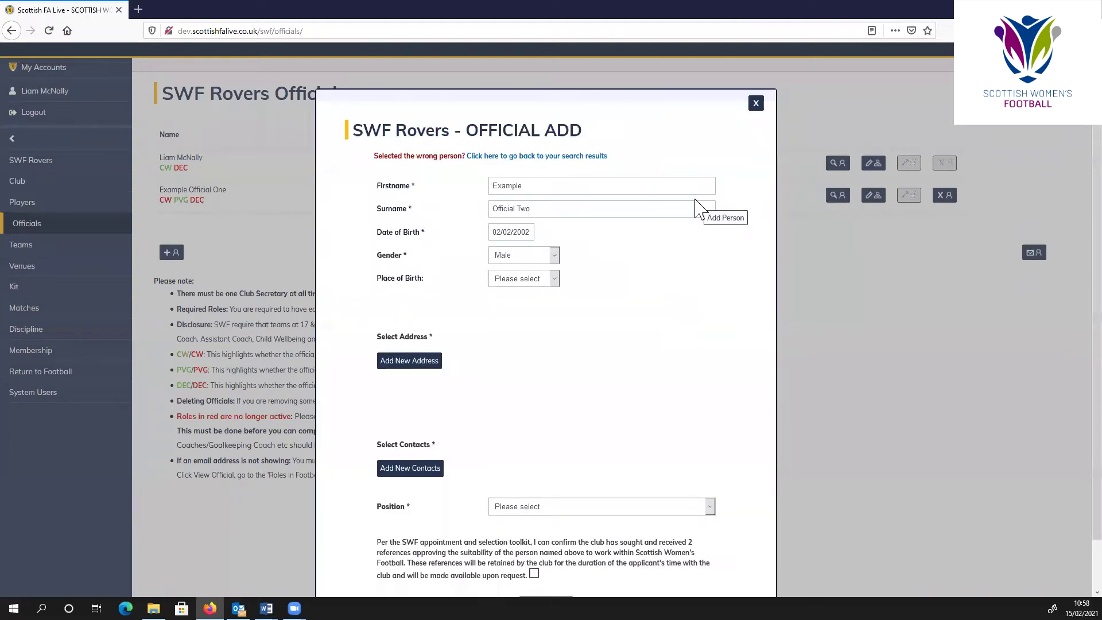
scroll(663, 281, "down", 2)
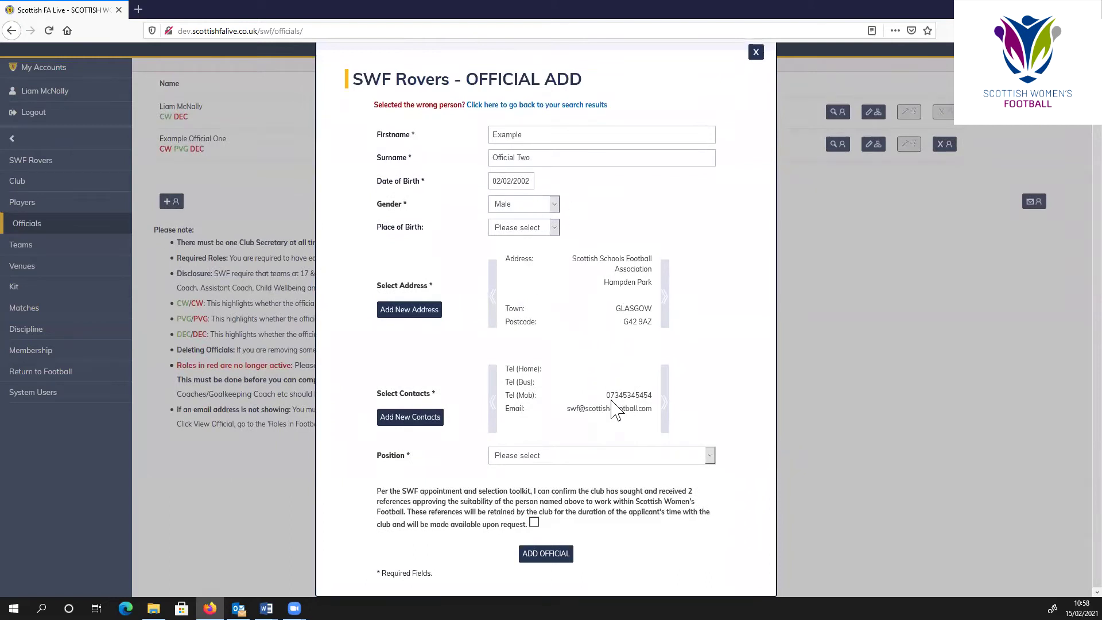
left_click(706, 459)
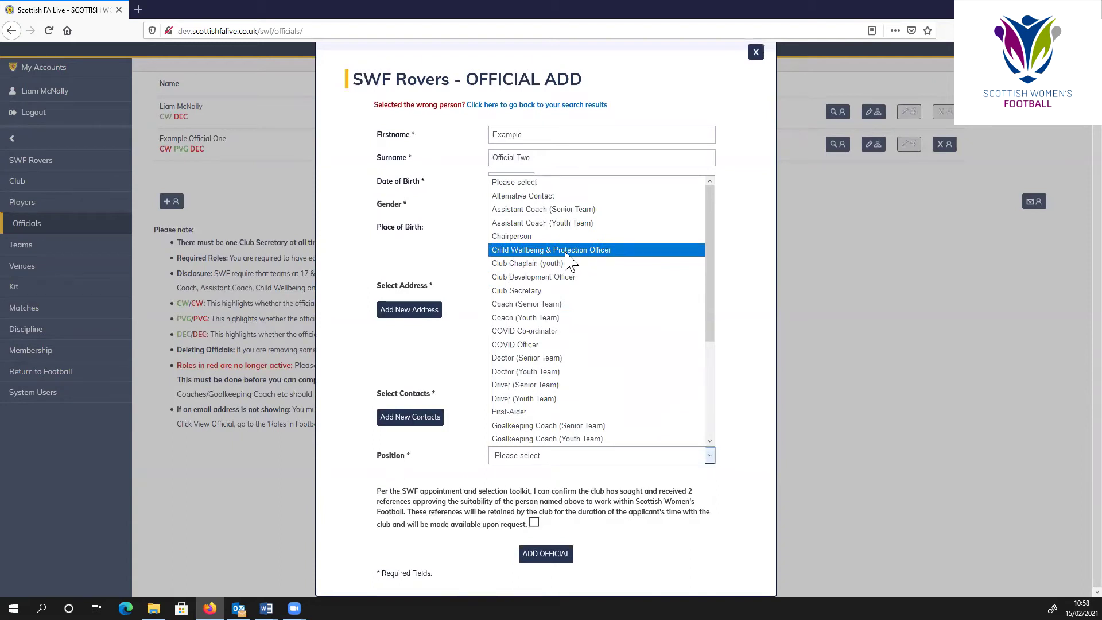
left_click(586, 252)
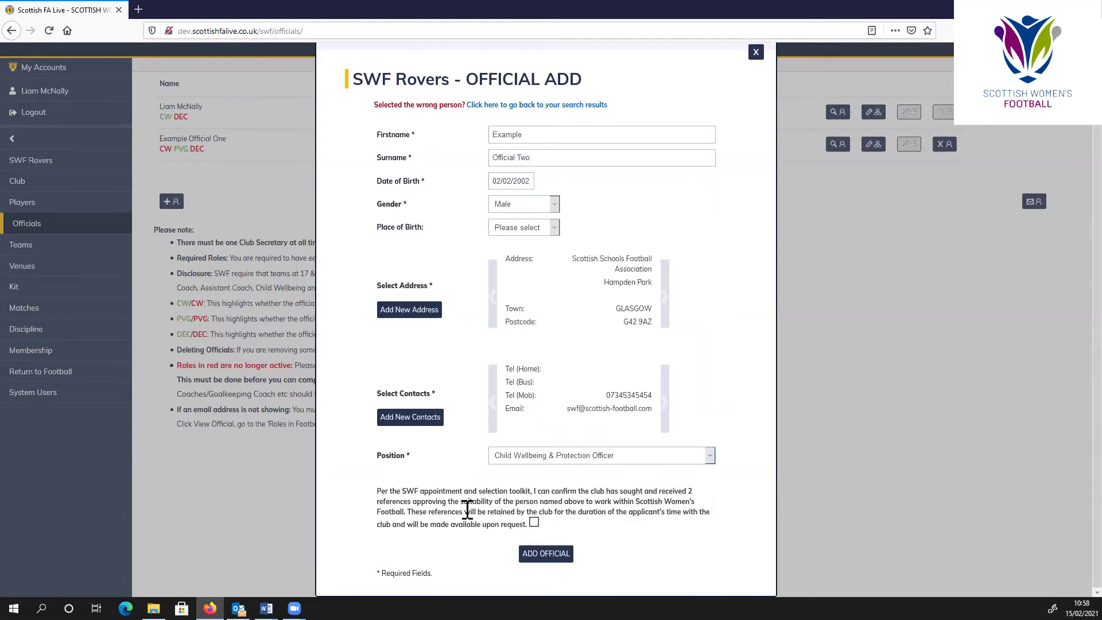
left_click(534, 522)
left_click(556, 554)
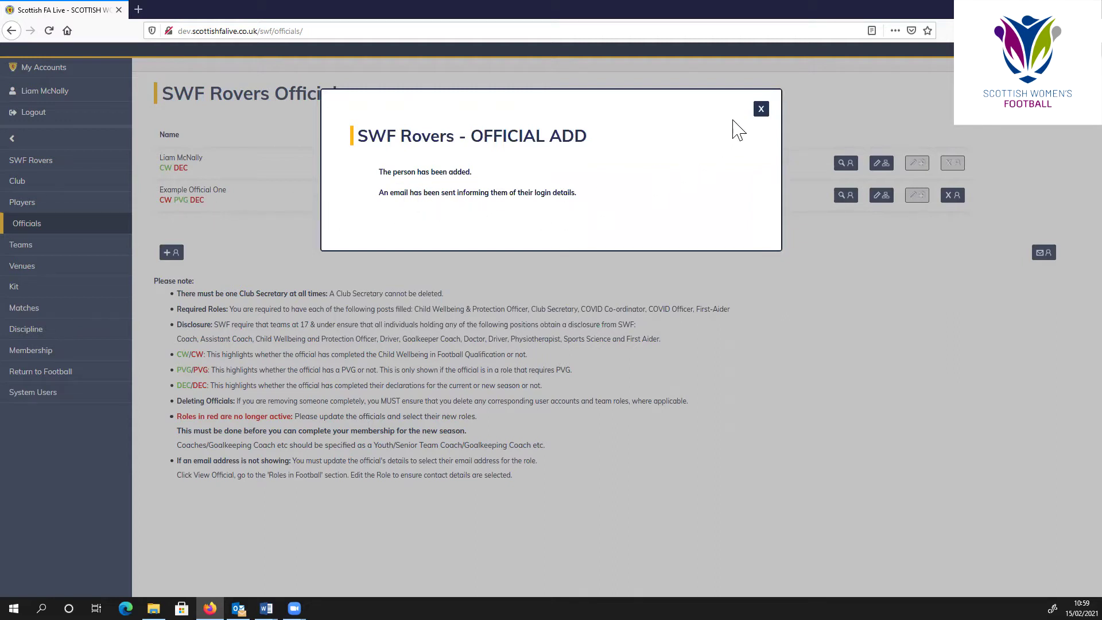
- Dismiss the confirmation to show three officials, including the new Child Wellbeing & Protection Officer
left_click(760, 110)
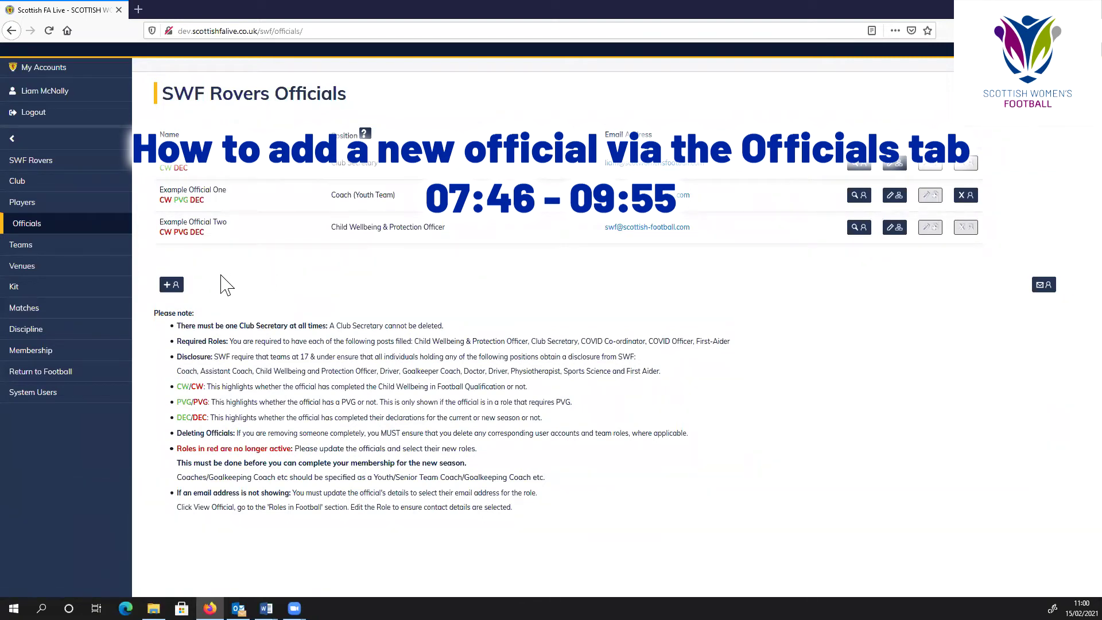
- Search by name and date of birth for the next official, getting No Matches Found
left_click(171, 285)
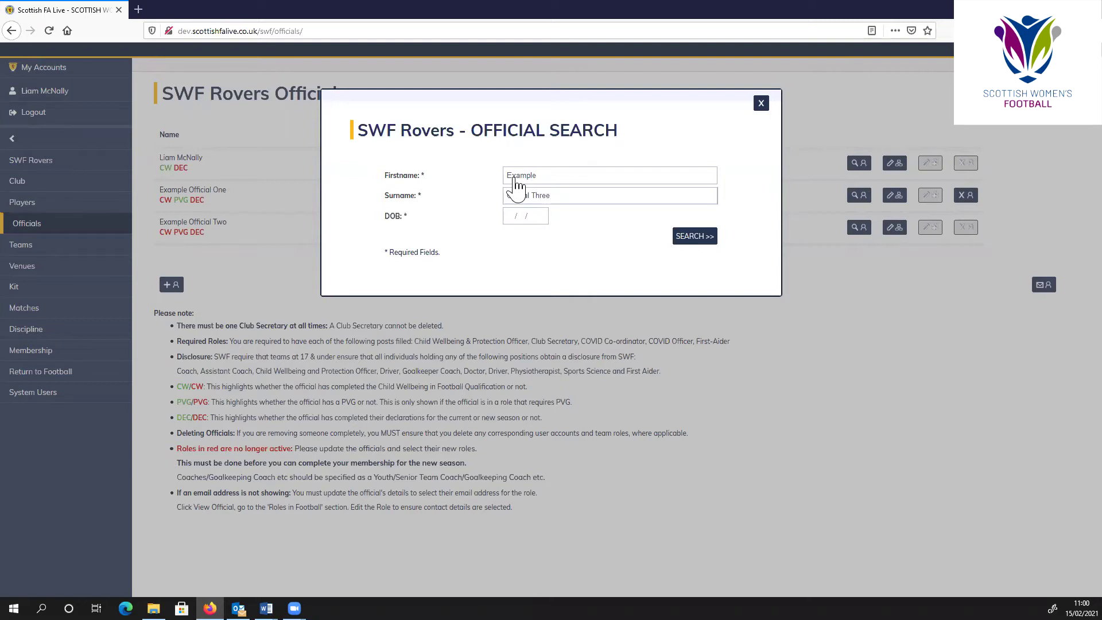
left_click(526, 217)
left_click(683, 234)
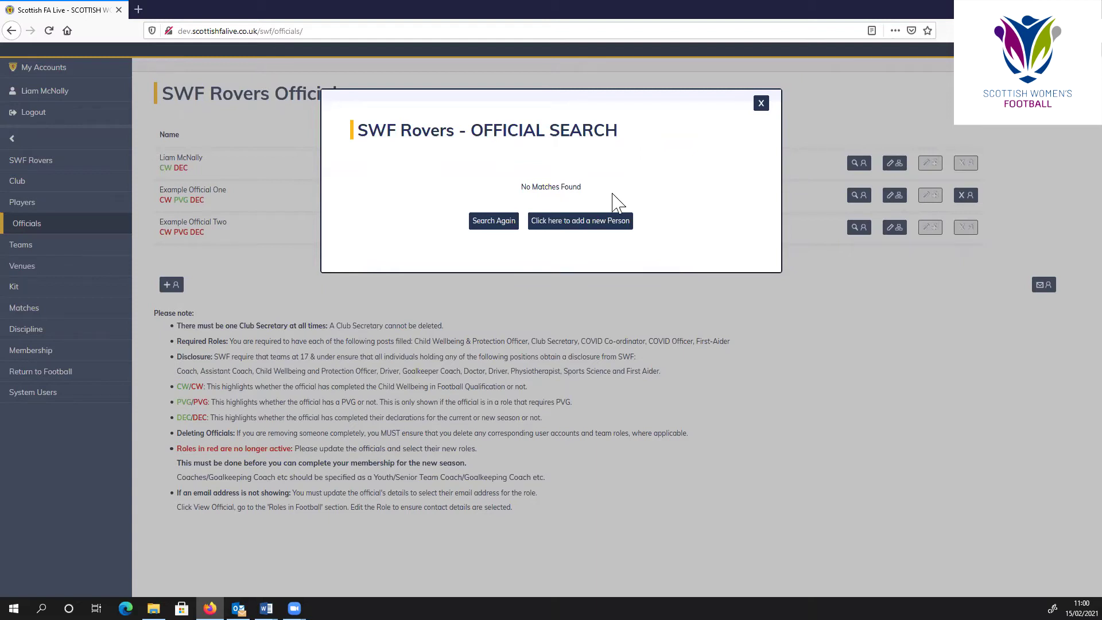
- Start a new person record and fill in the Hampden Park address via postcode lookup
left_click(583, 232)
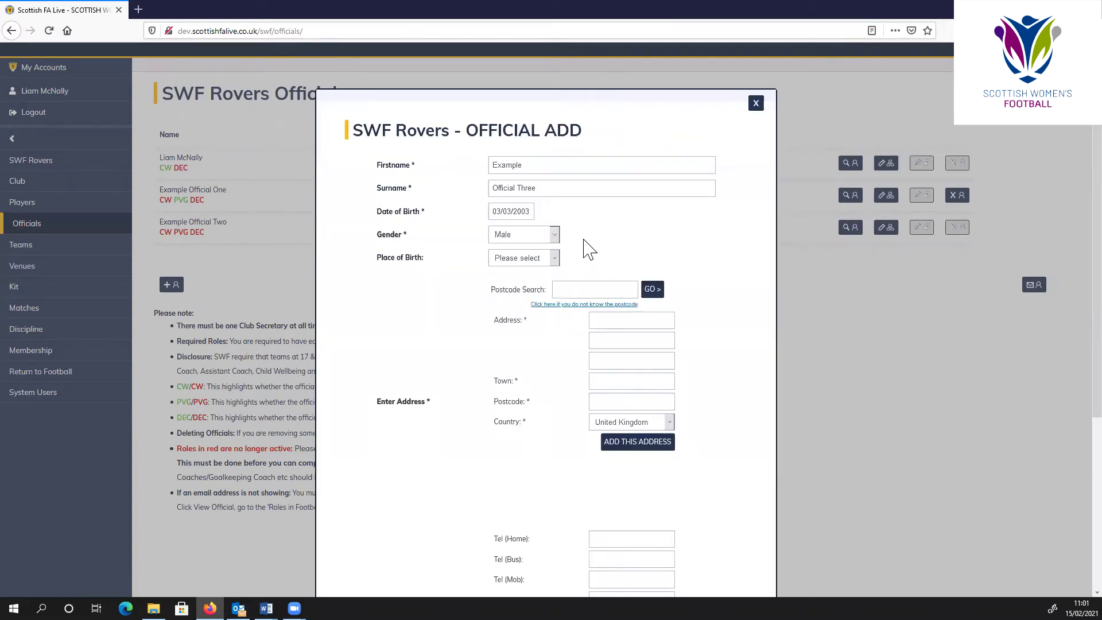
scroll(589, 248, "down", 1)
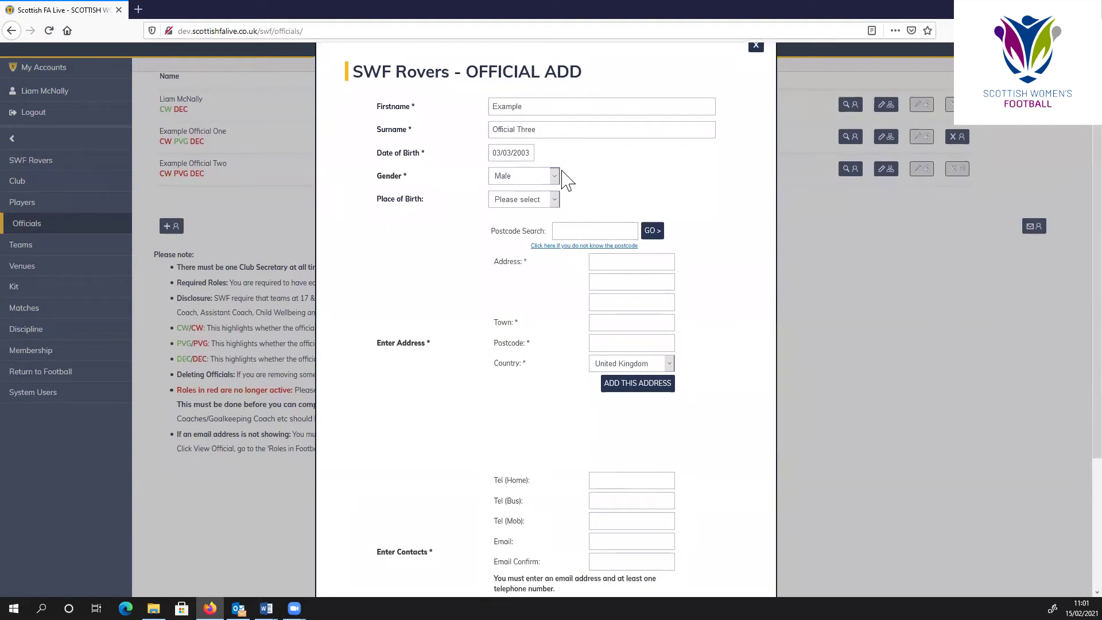
left_click(594, 231)
type("G42")
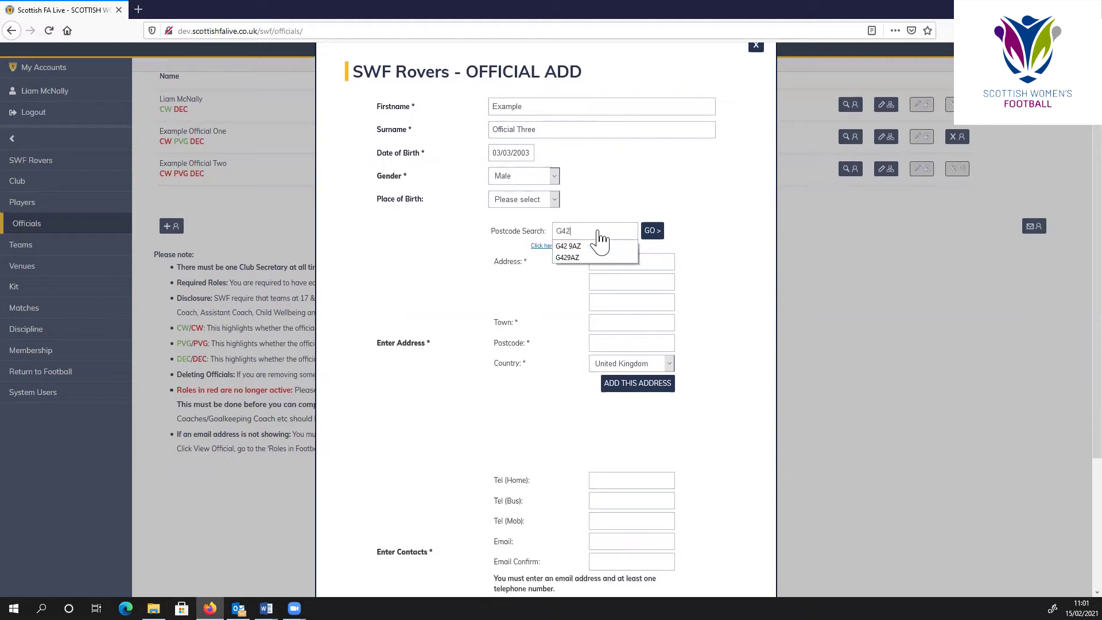
type("9AZ")
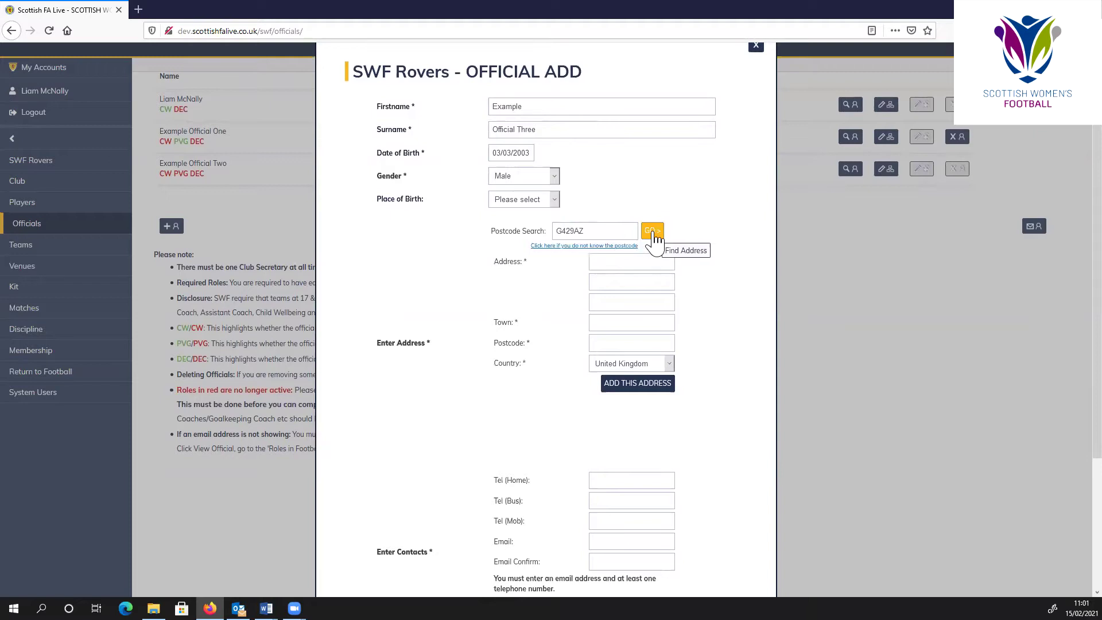
left_click(652, 233)
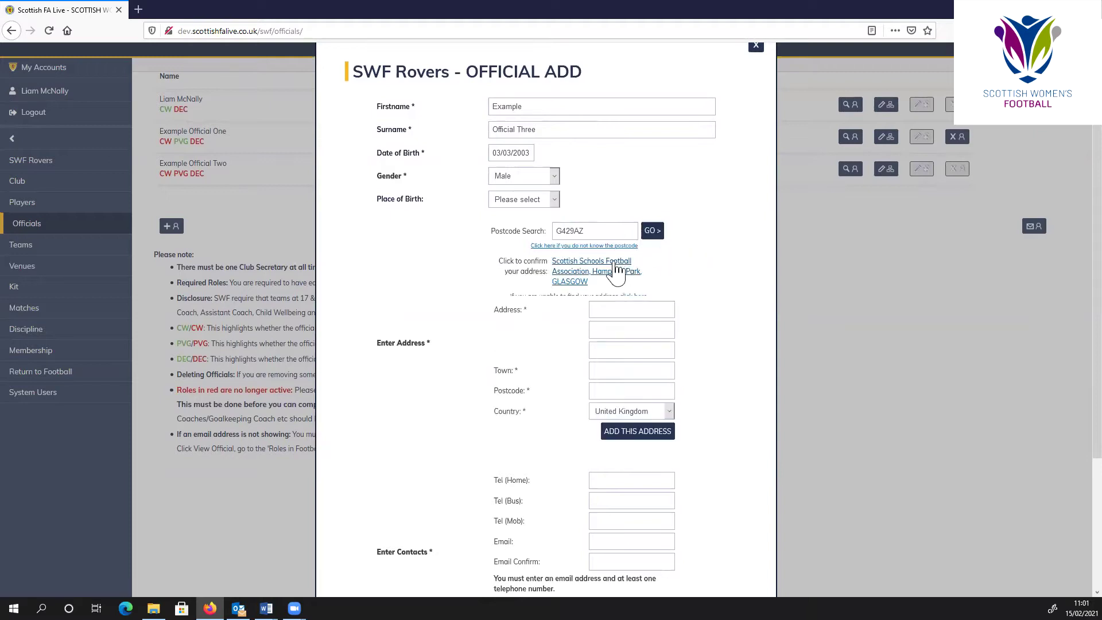
left_click(612, 272)
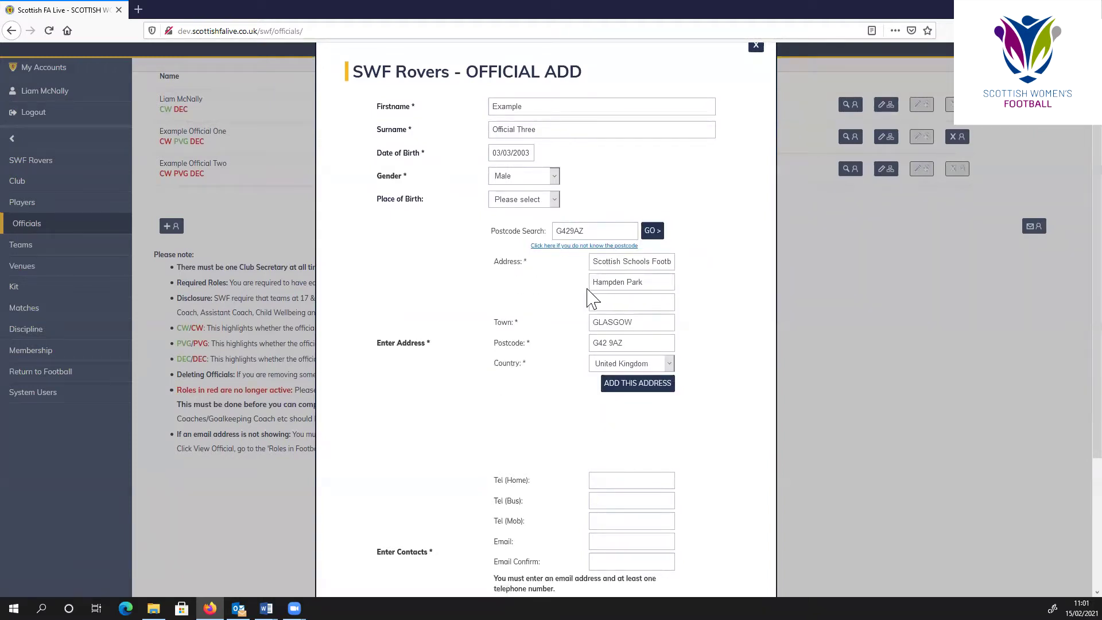
- Save the Hampden Park address, then add and save the official's mobile number and e-mail address
left_click(633, 390)
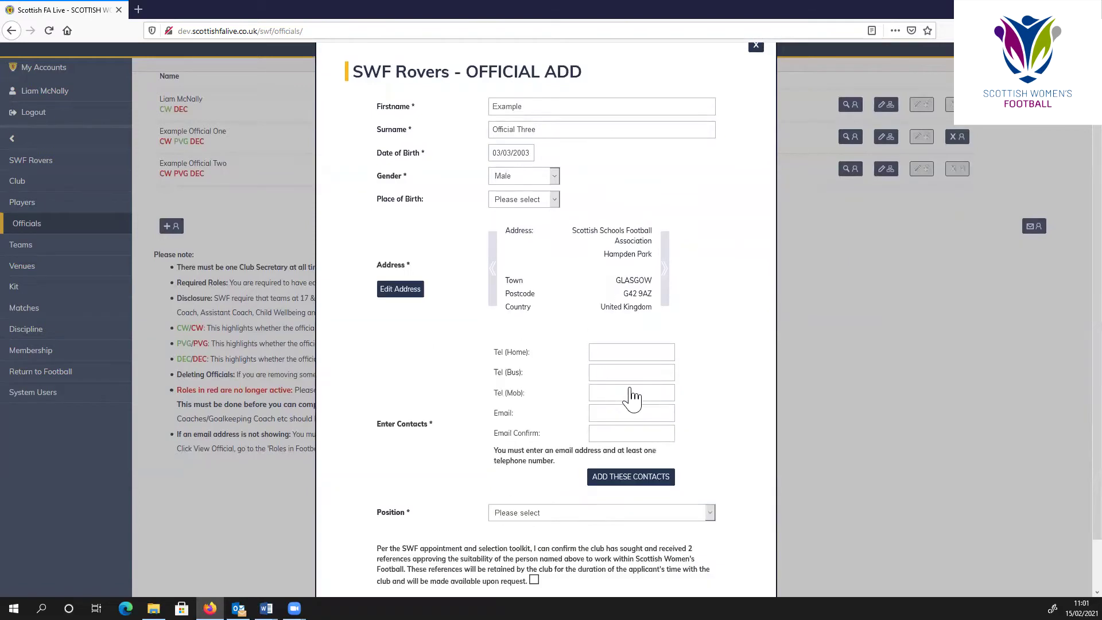
scroll(589, 383, "down", 1)
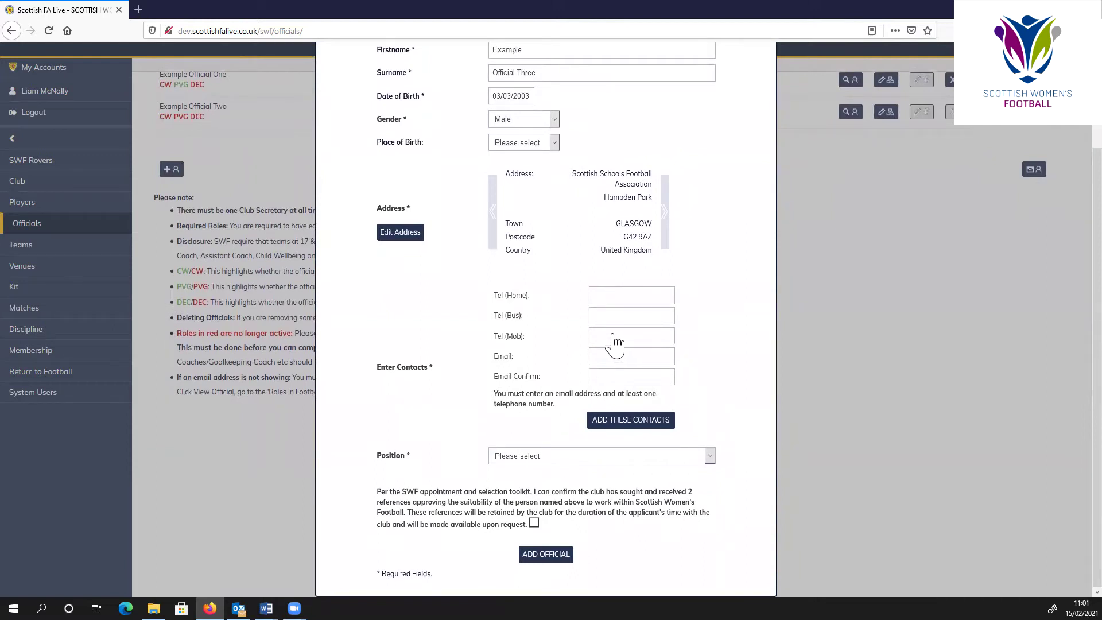
left_click(613, 361)
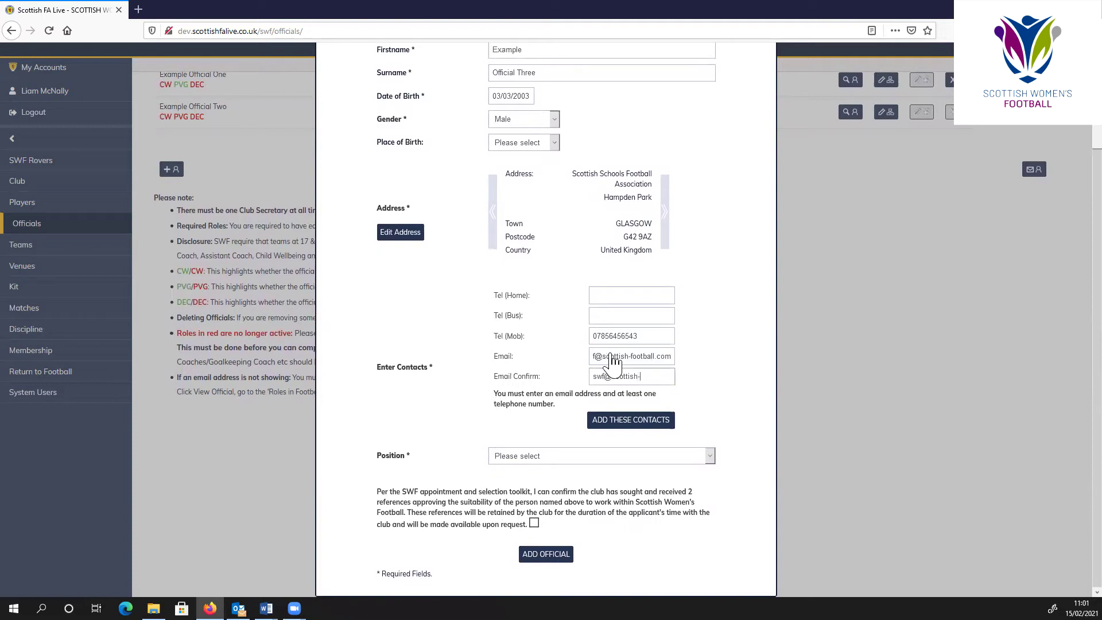
left_click(627, 422)
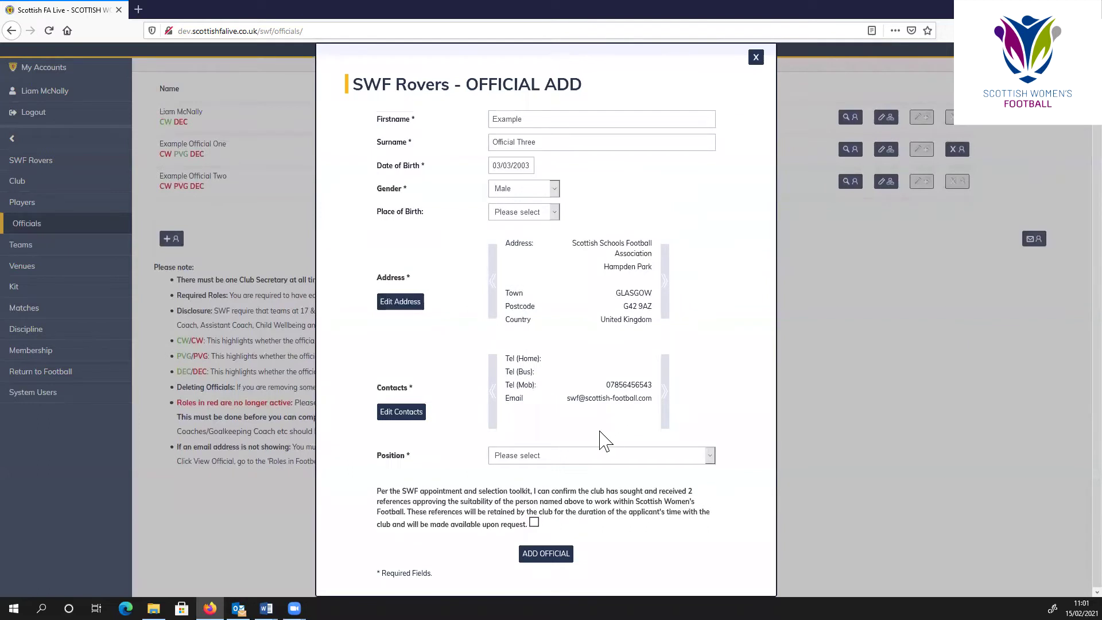
- Set the position to Team Secretary, tick that two references were received, and add the official
left_click(588, 456)
scroll(576, 385, "down", 4)
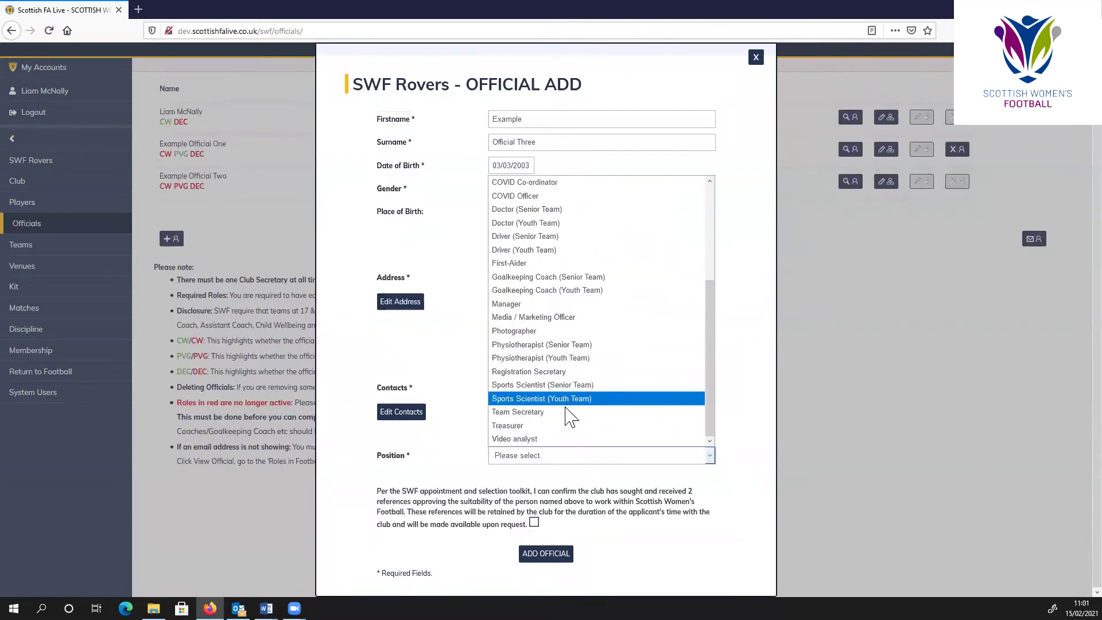
left_click(557, 413)
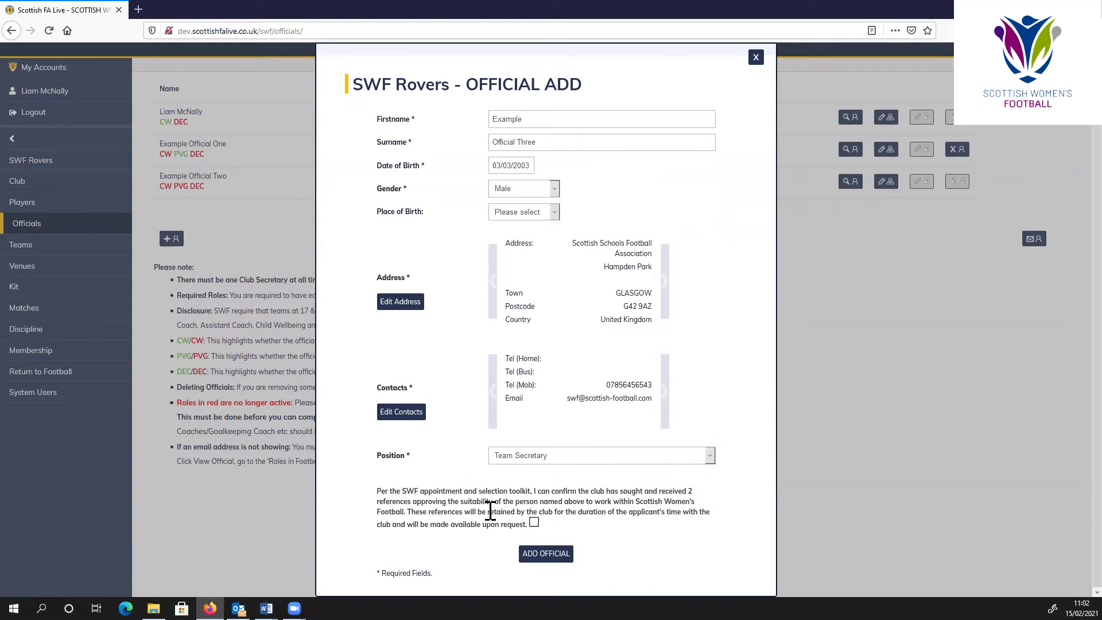
left_click(534, 524)
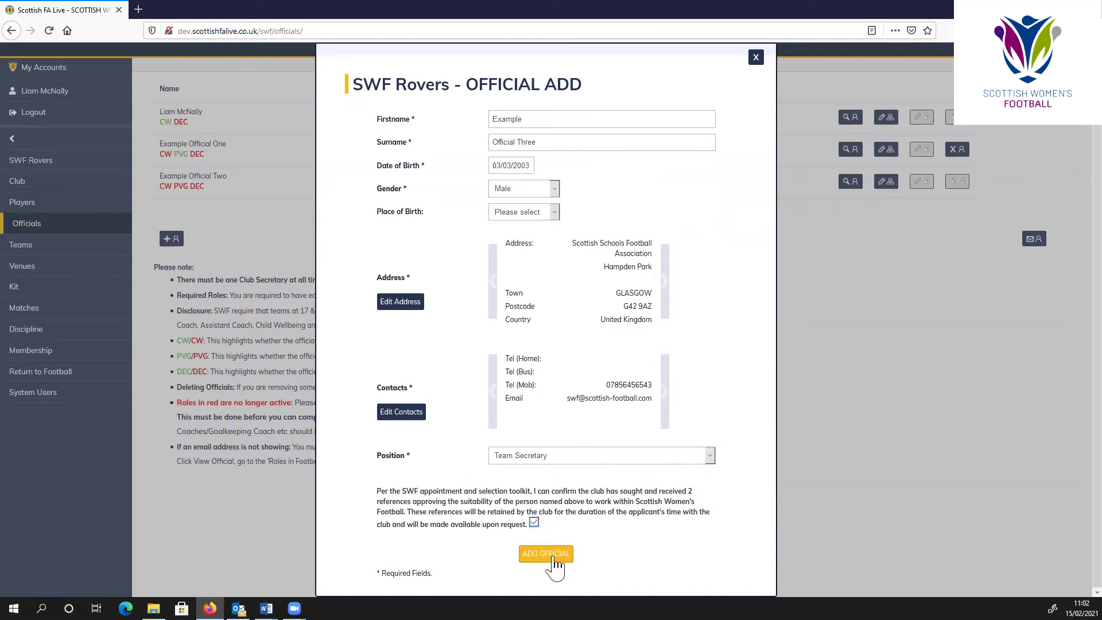
left_click(546, 553)
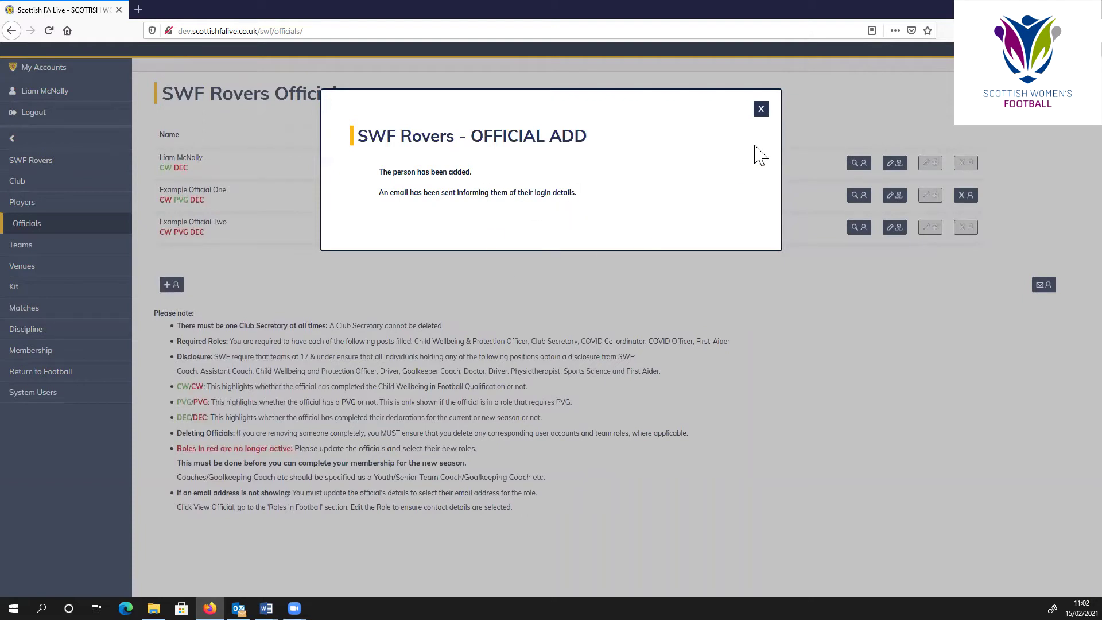
- Close the confirmation message to return to the refreshed SWF Rovers officials list
left_click(761, 113)
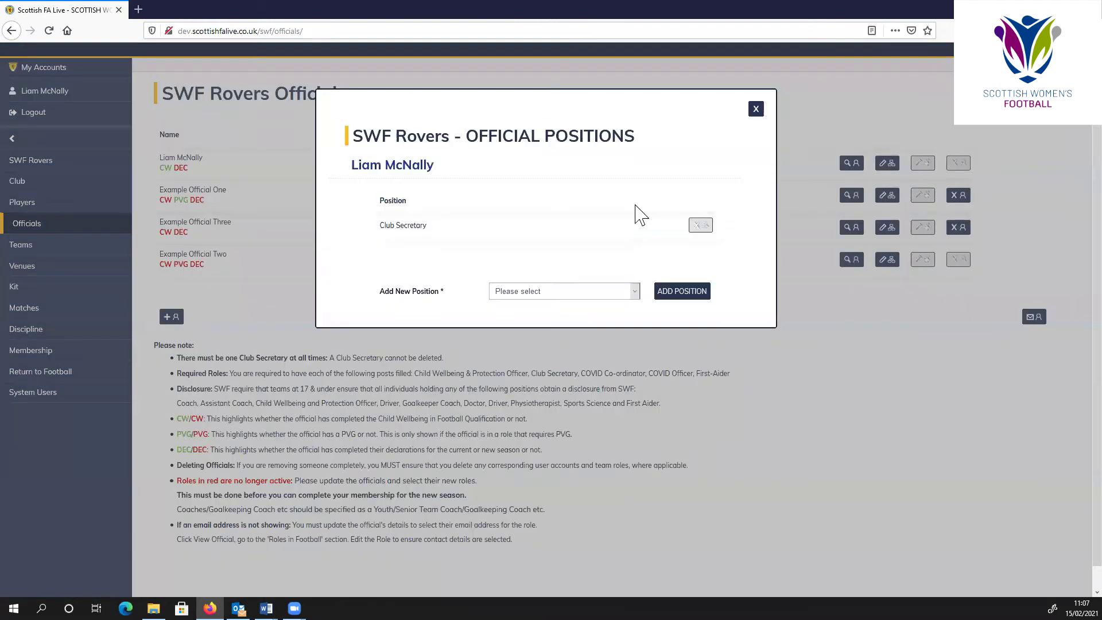
- Add the Chairperson, Club Development Officer and Treasurer positions, then close the positions dialog
left_click(631, 294)
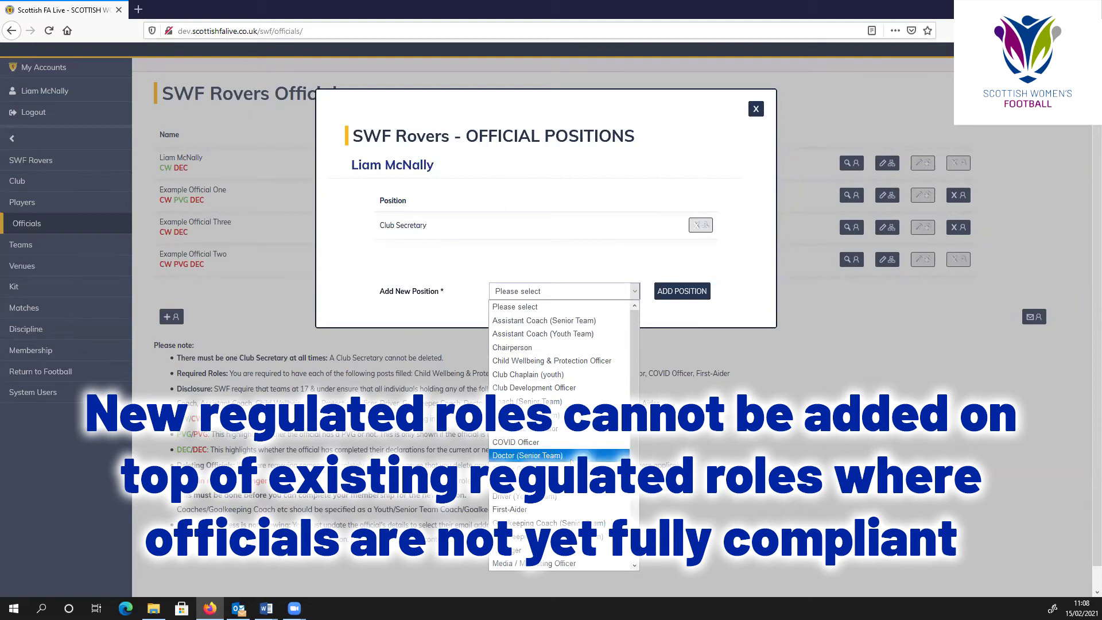
left_click(554, 348)
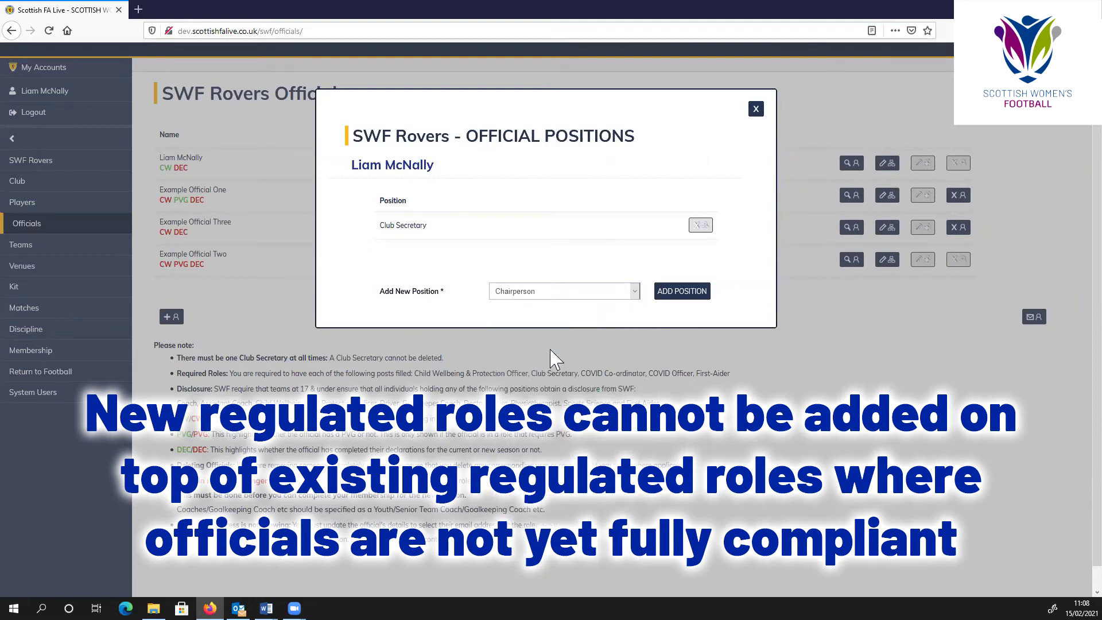
left_click(669, 297)
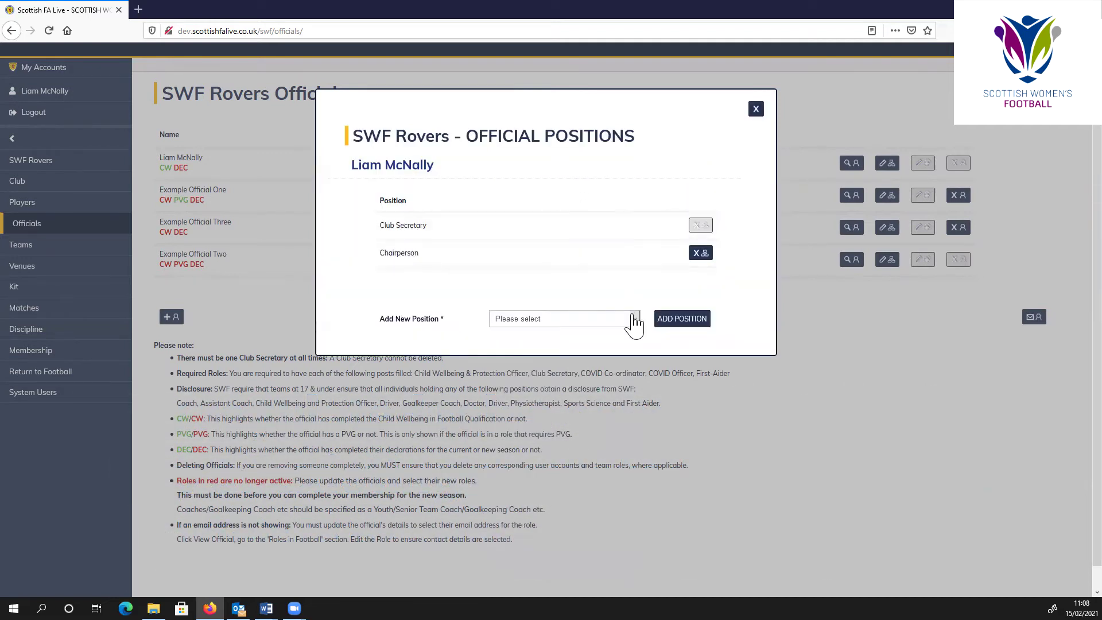
left_click(633, 320)
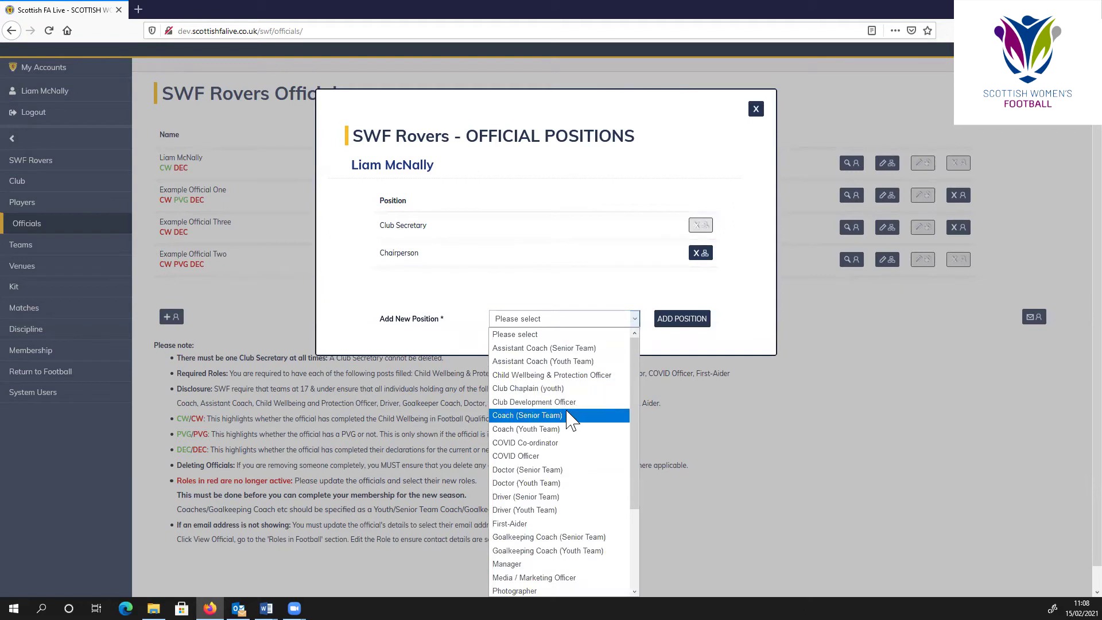
left_click(564, 403)
left_click(668, 327)
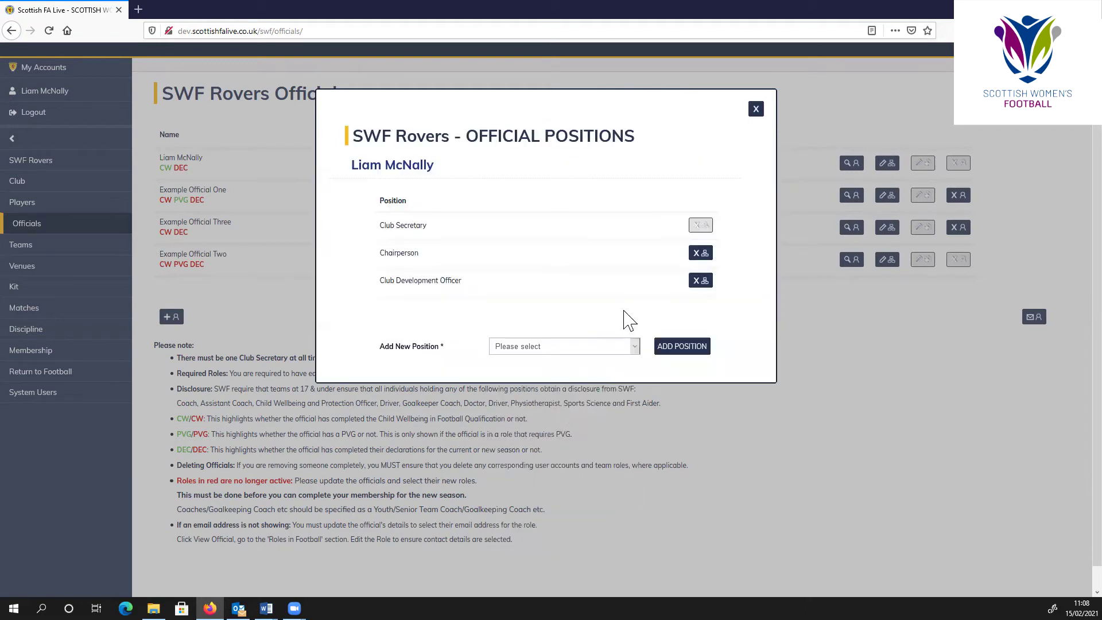
left_click(633, 346)
left_click_drag(634, 235, 633, 294)
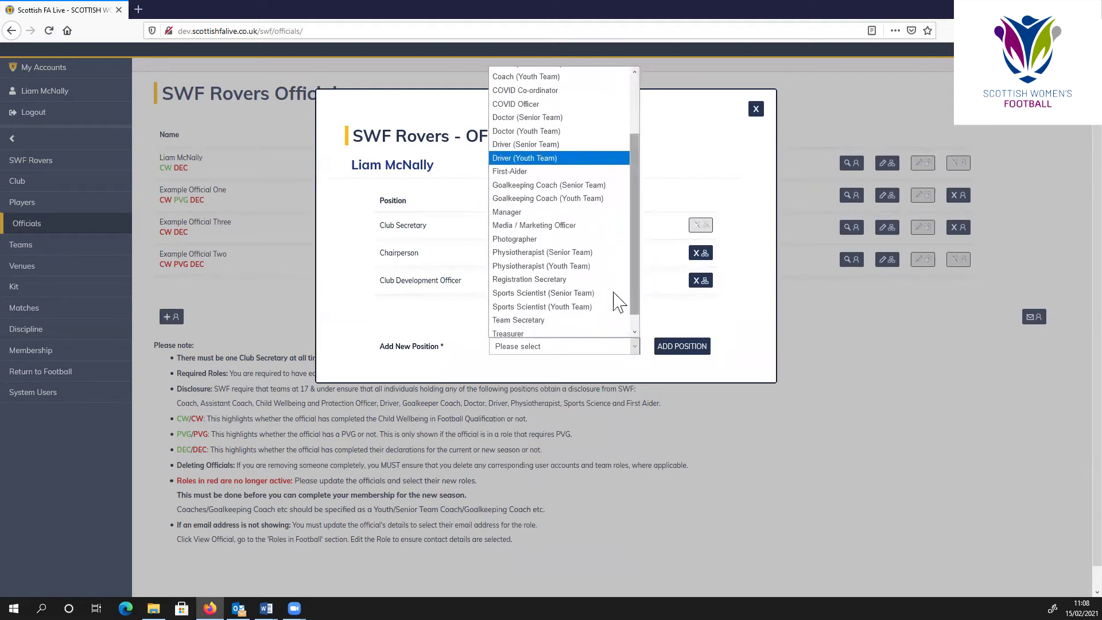
left_click(543, 333)
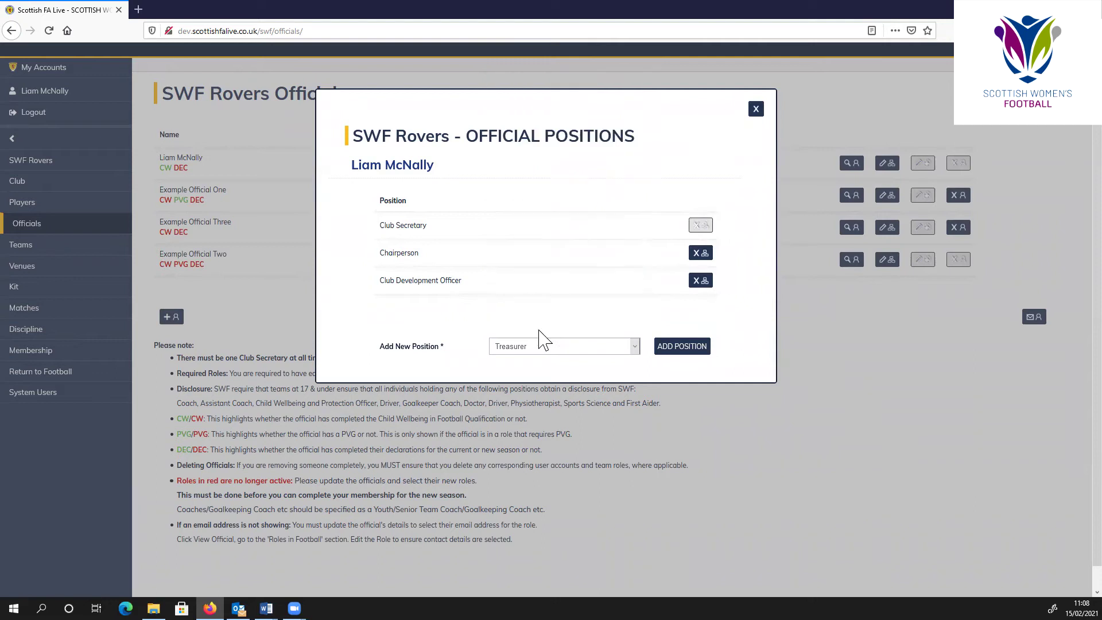
left_click(671, 351)
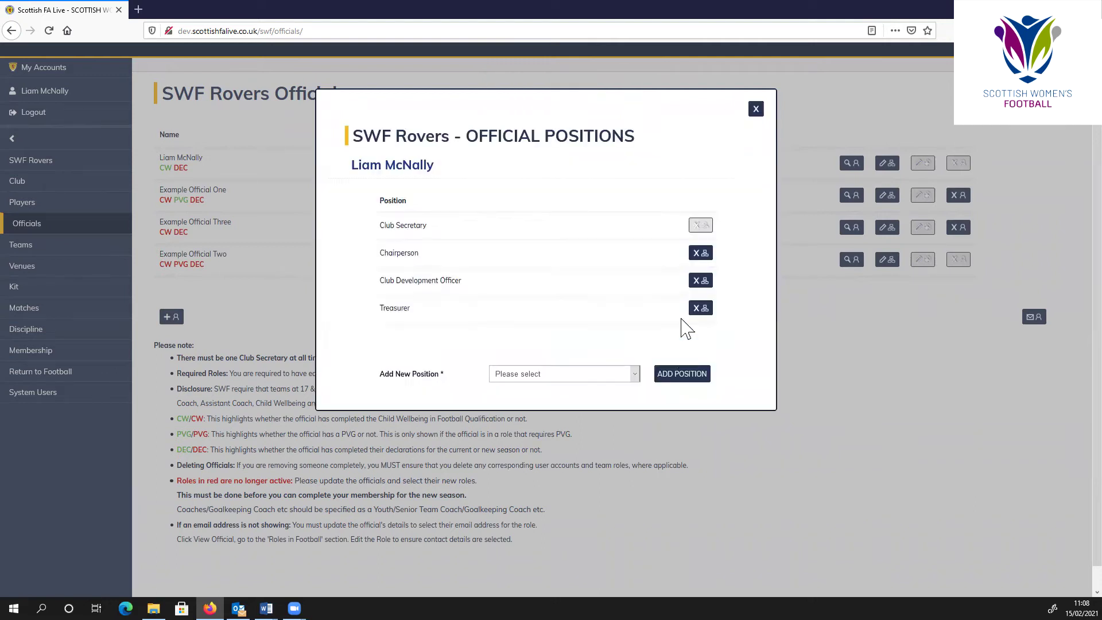
left_click(756, 118)
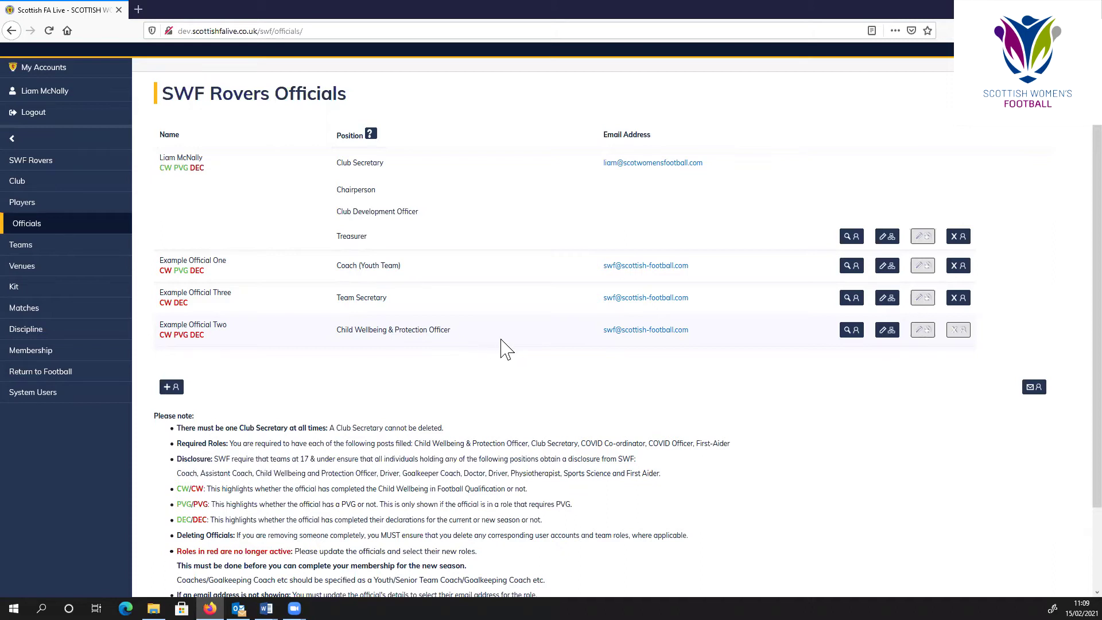
- Go to the SWF Rovers System Users list
left_click(95, 395)
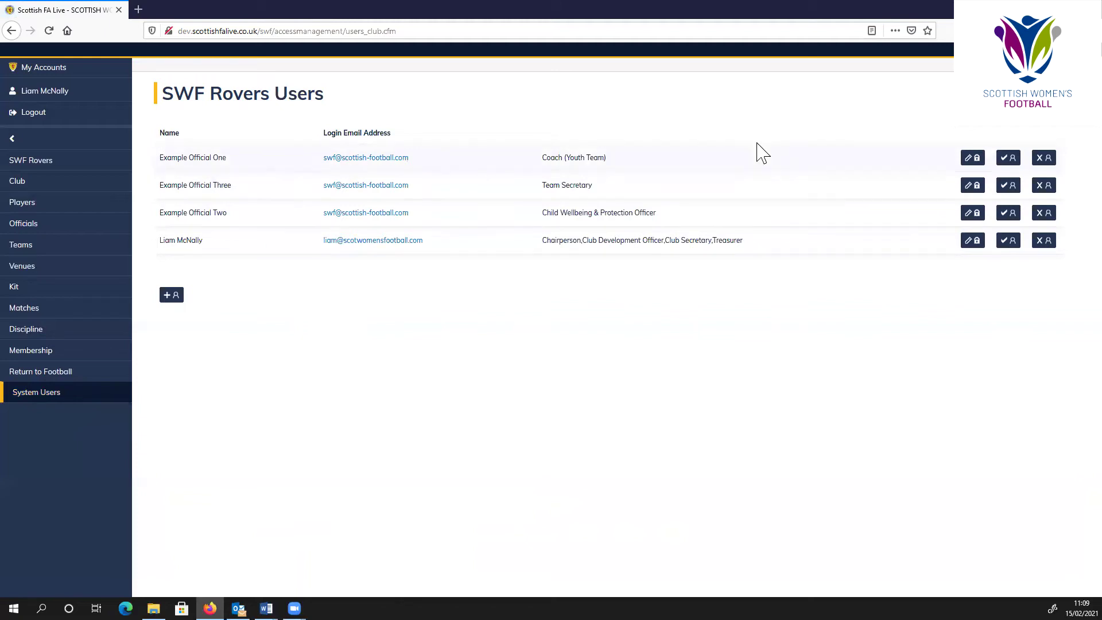
- Reset Example Official One's password from their user permissions
left_click(974, 160)
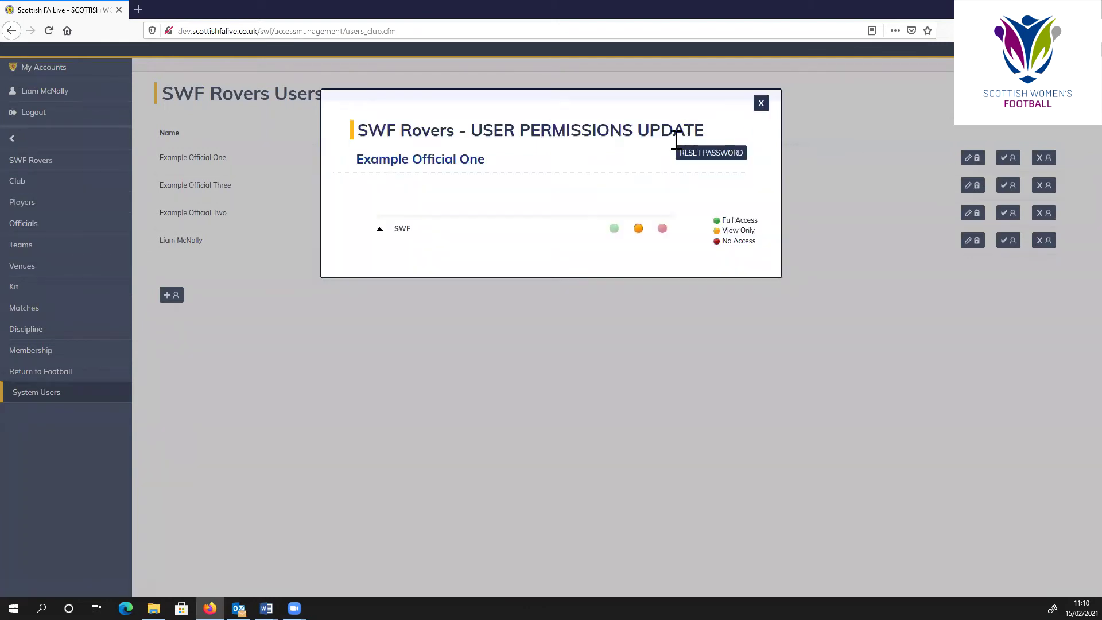
left_click(707, 157)
left_click(558, 289)
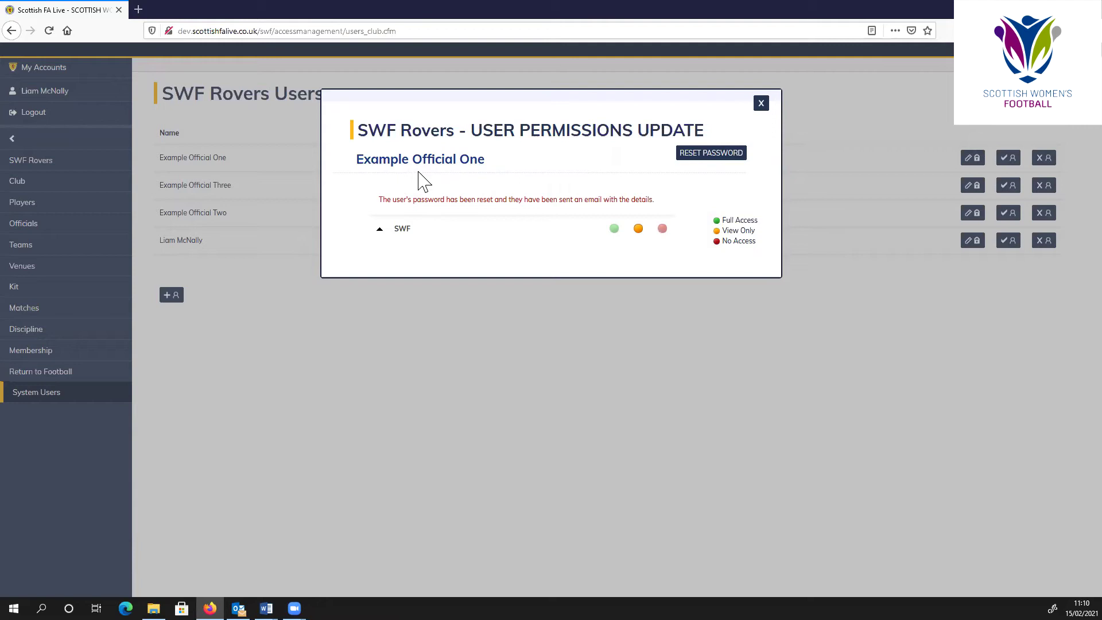
- Under SWF > Team, give Players full access and Matches no access
left_click(380, 230)
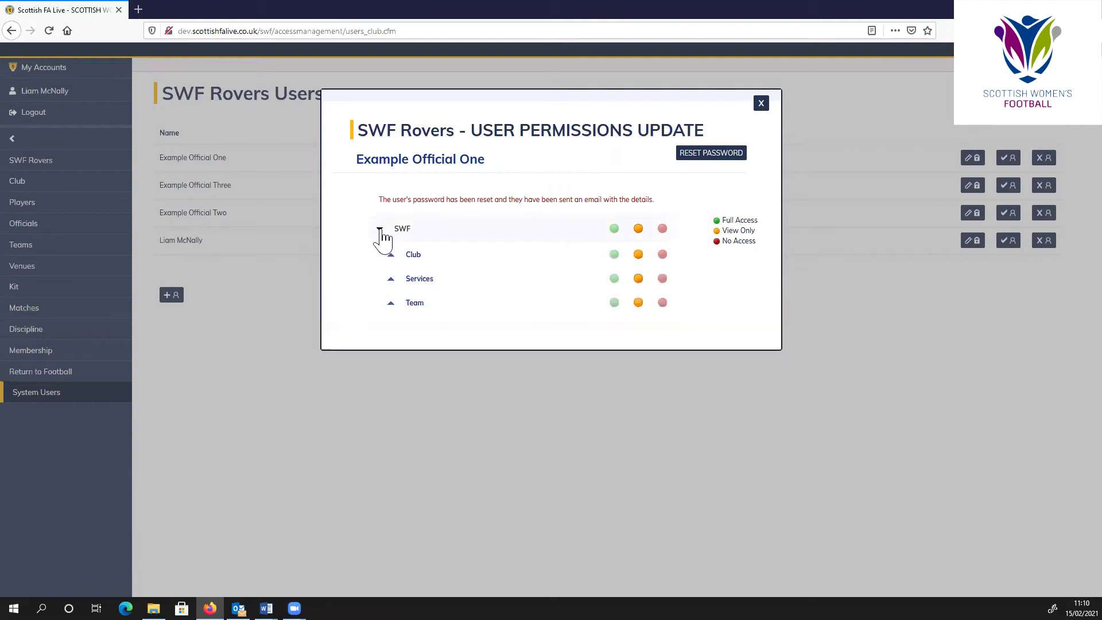
left_click(391, 303)
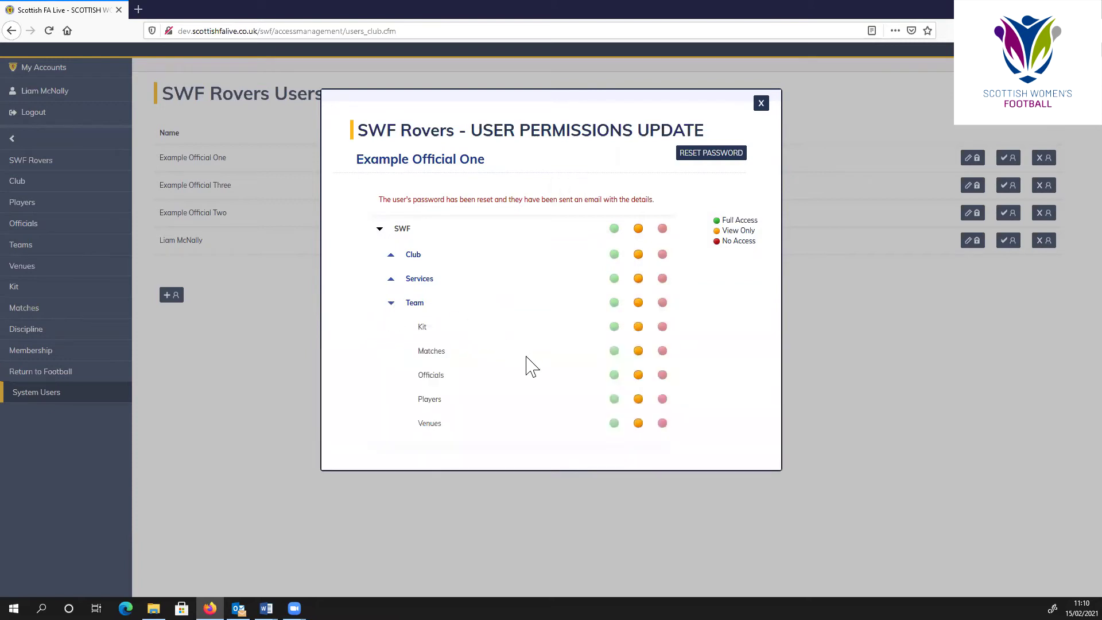
left_click(614, 399)
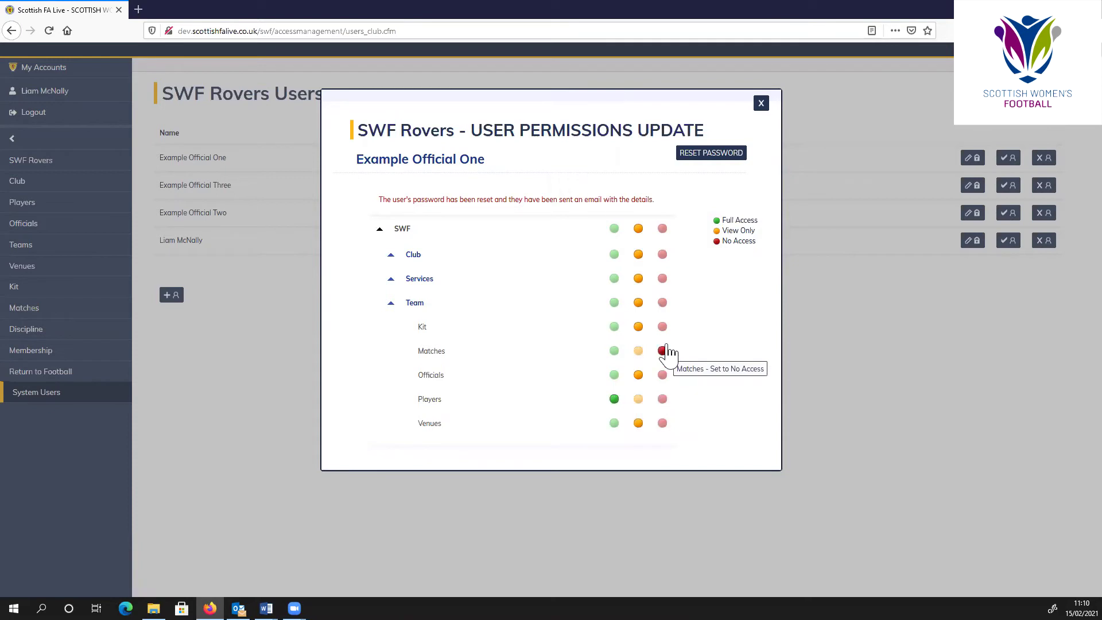
left_click(761, 106)
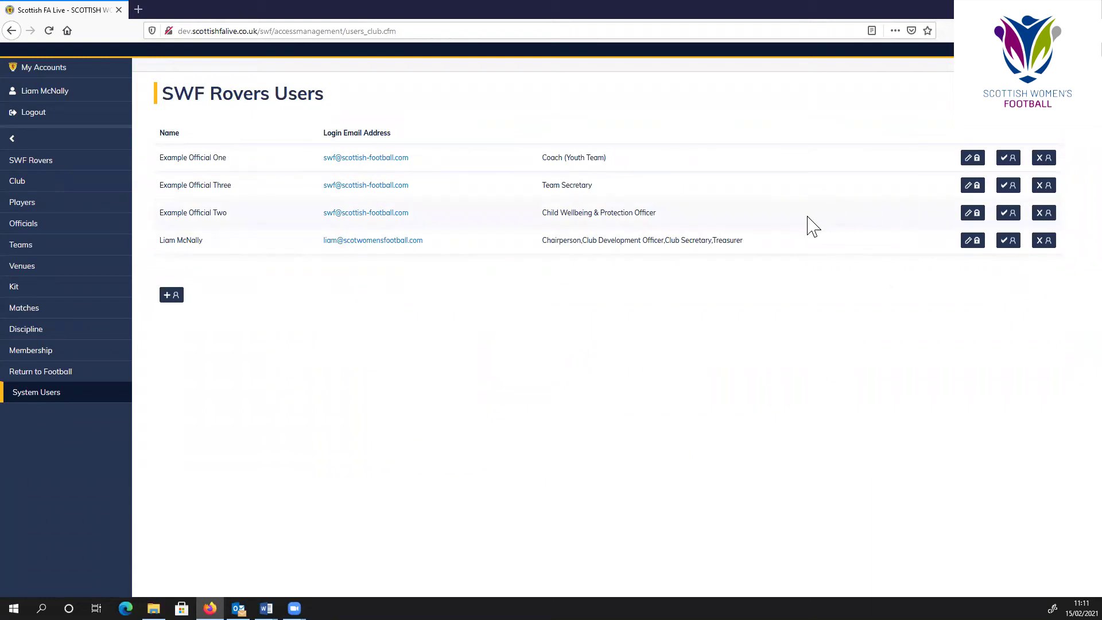
- Delete the Example Official Three login and confirm the deletion
left_click(1045, 187)
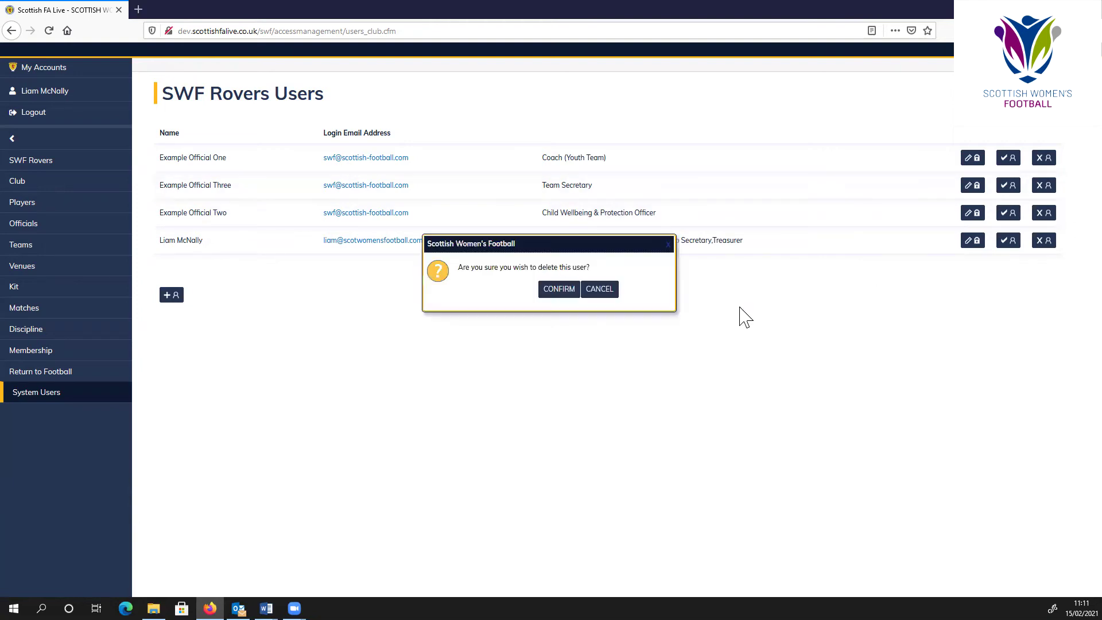
left_click(560, 292)
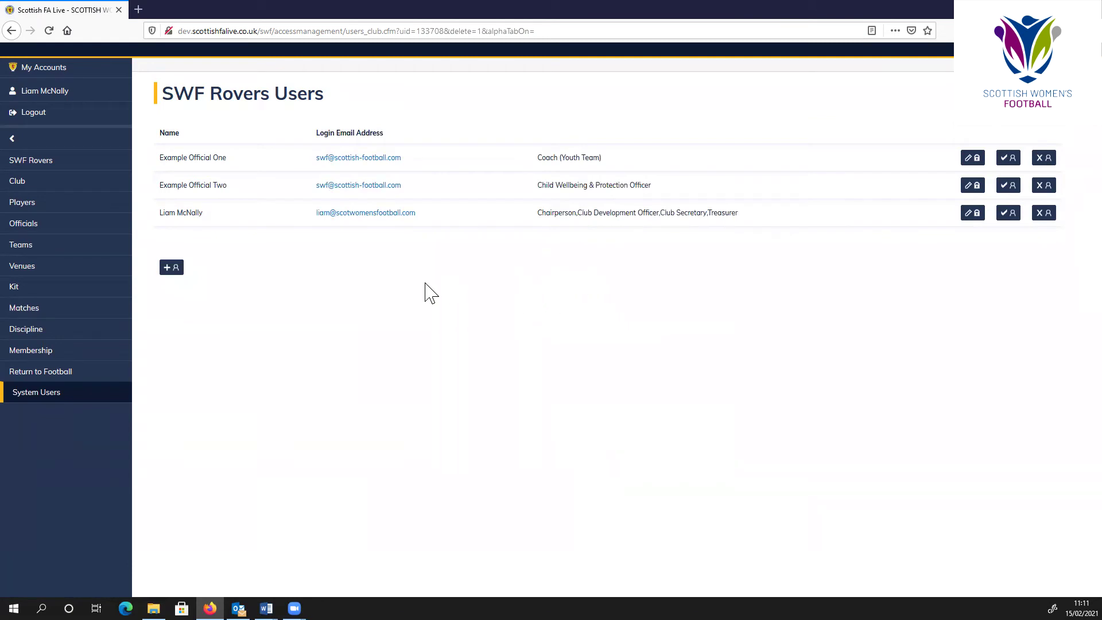
- Remove Example Official Three from the SWF Rovers Officials list and confirm
left_click(61, 229)
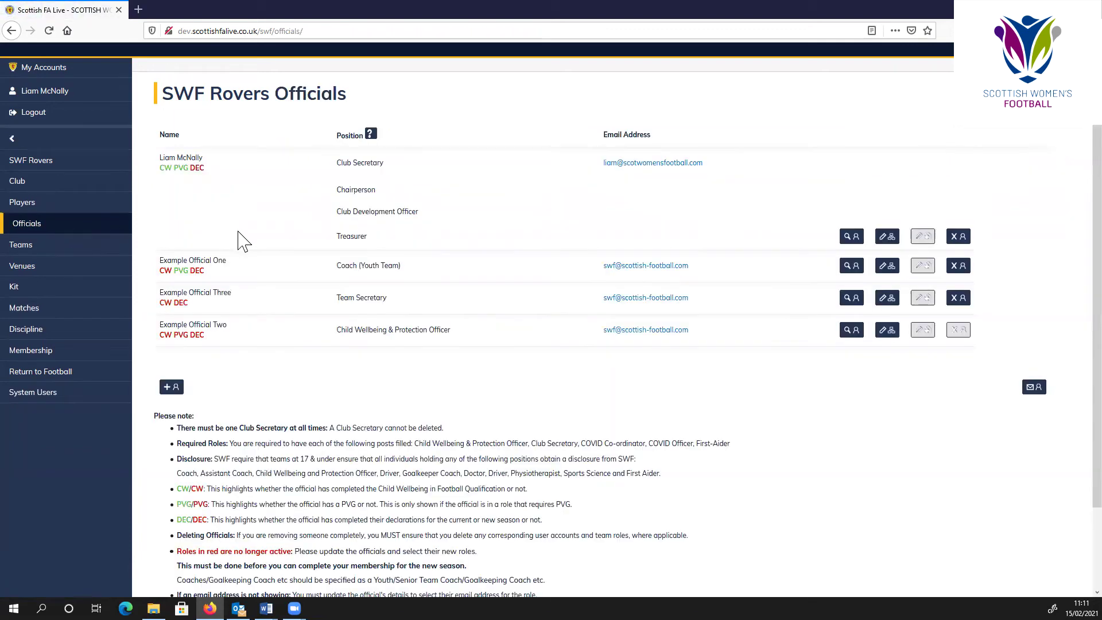
left_click(955, 303)
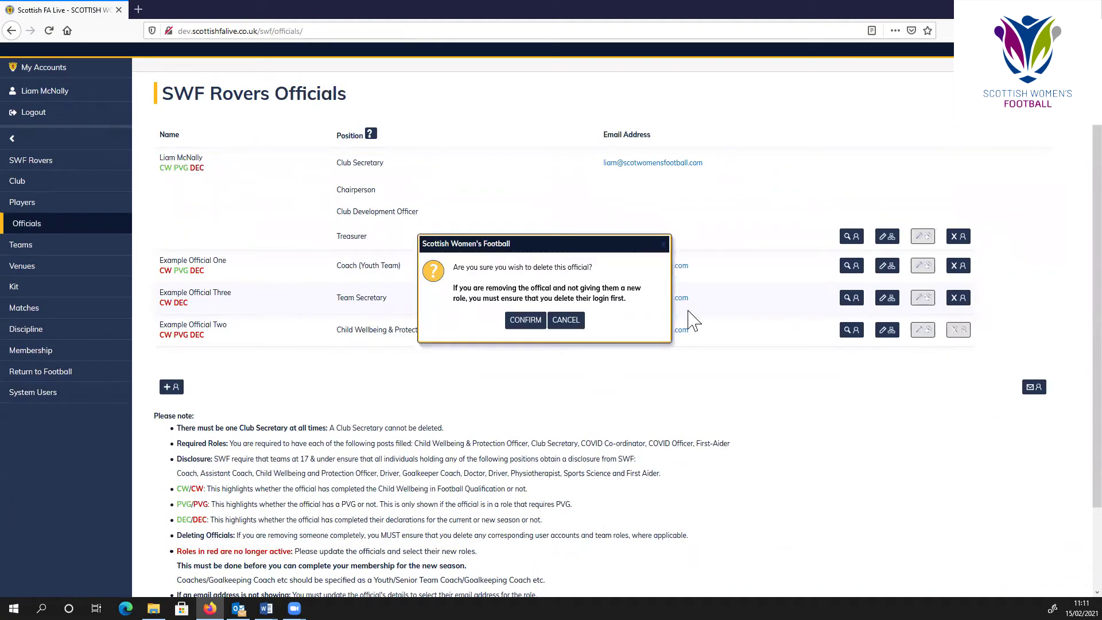
left_click(525, 320)
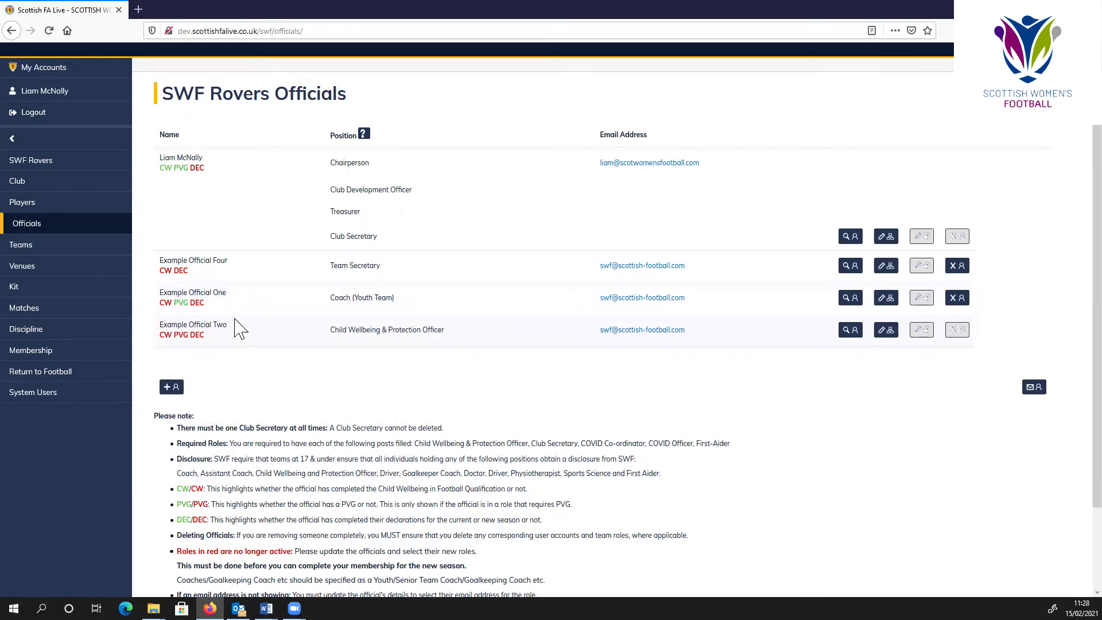
- Switch to the second browser tab holding the Scottish FA Live login page
scroll(297, 443, "down", 2)
scroll(287, 459, "up", 2)
left_click(202, 16)
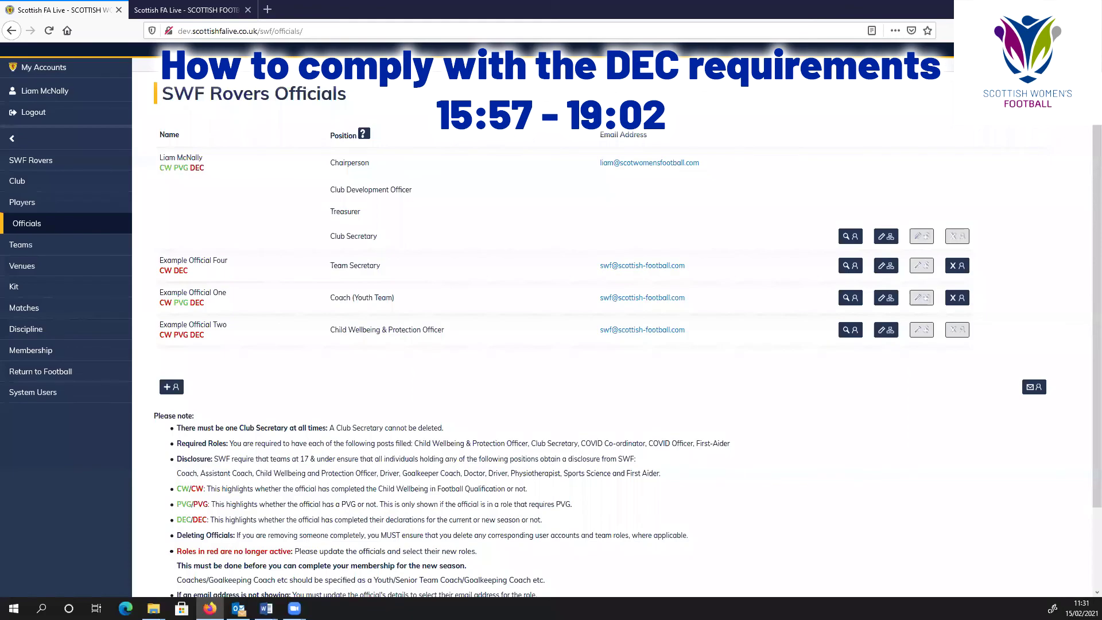
- Highlight the official's red DEC status to point it out, then clear the selection
left_click_drag(205, 168, 194, 170)
left_click(194, 175)
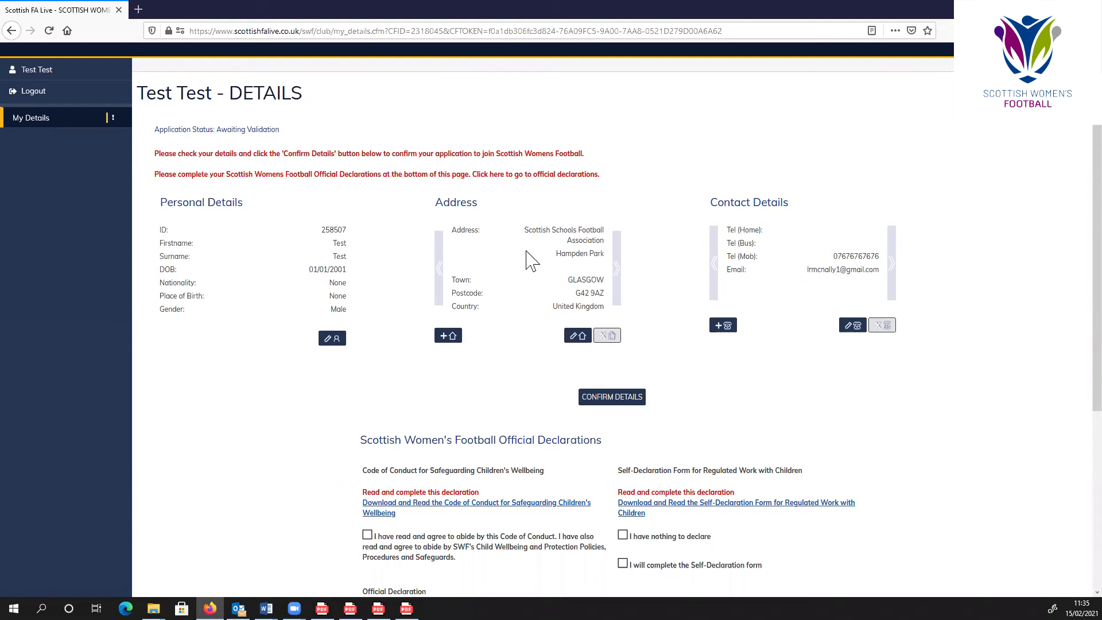
- Confirm the official's personal details and scroll down to the Official Declarations section
left_click(612, 401)
left_click(551, 291)
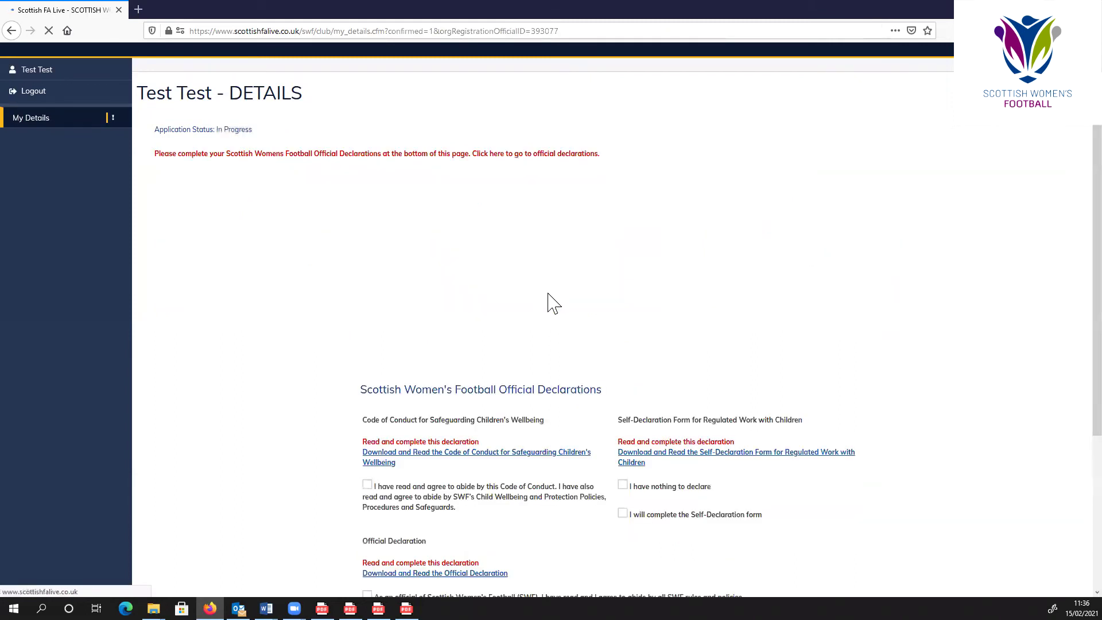
scroll(548, 296, "down", 4)
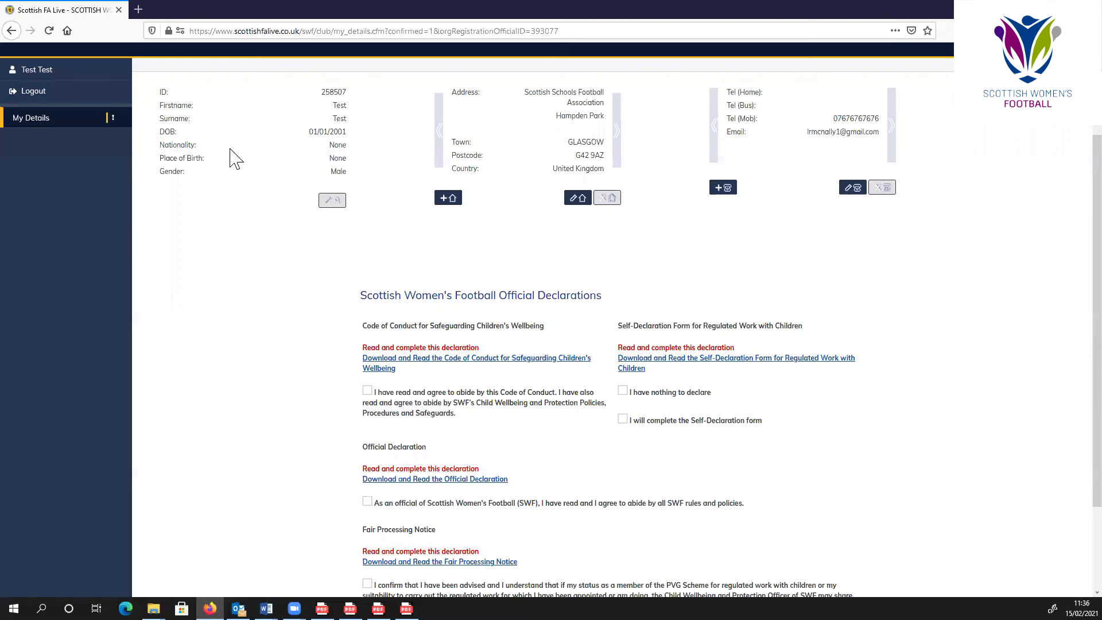
scroll(323, 323, "down", 2)
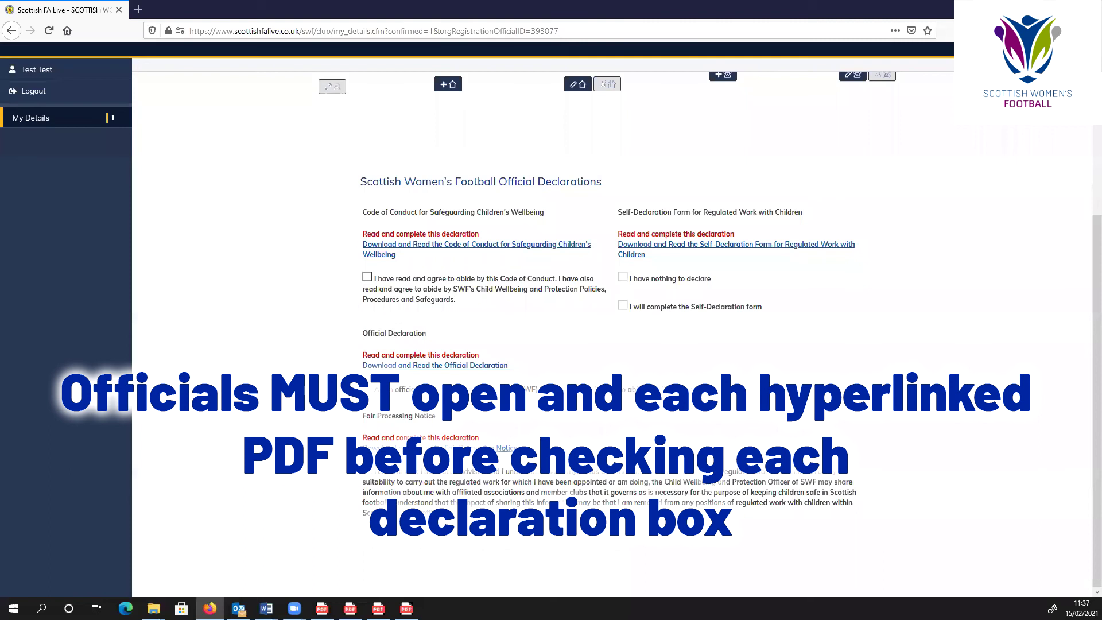
- Tick the Code of Conduct, Official Declaration and Fair Processing boxes, then open the Self-Declaration Form
left_click(368, 276)
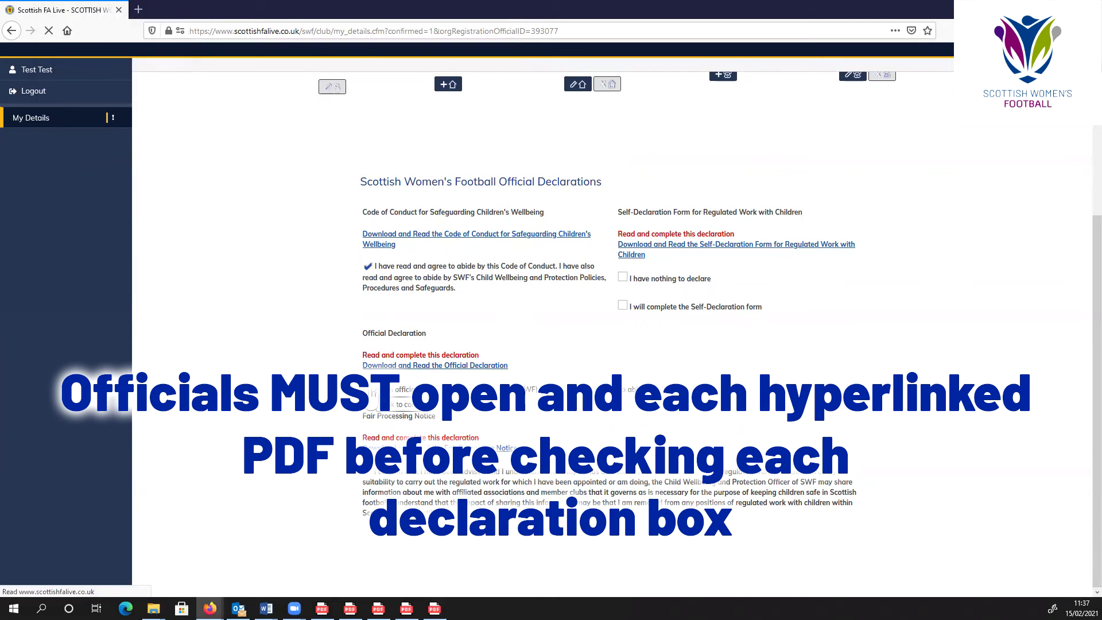
left_click(369, 392)
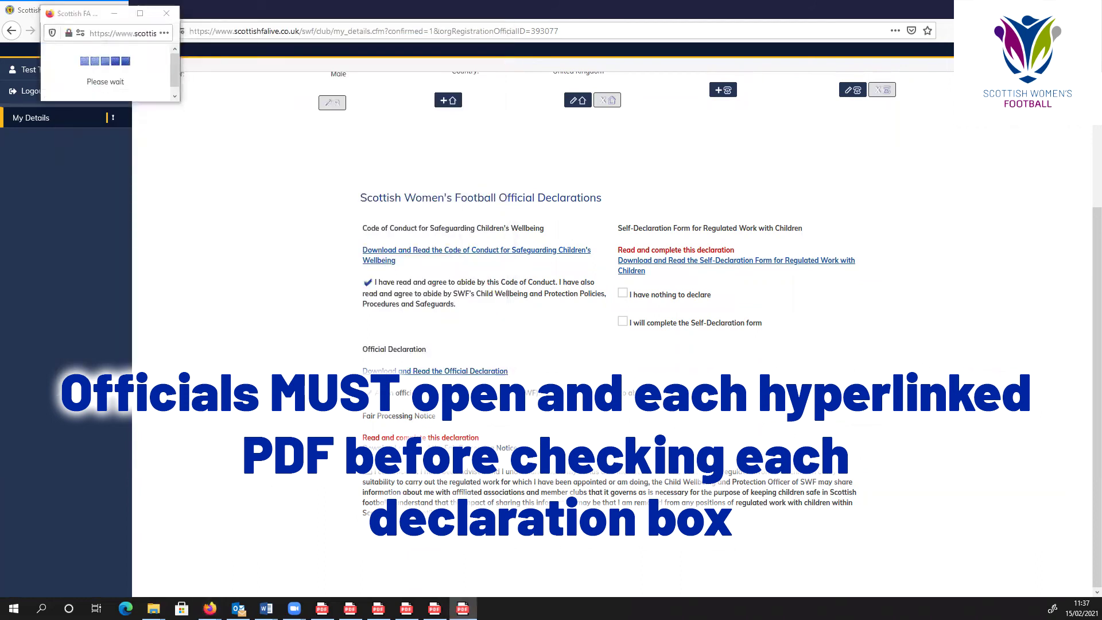
left_click(369, 476)
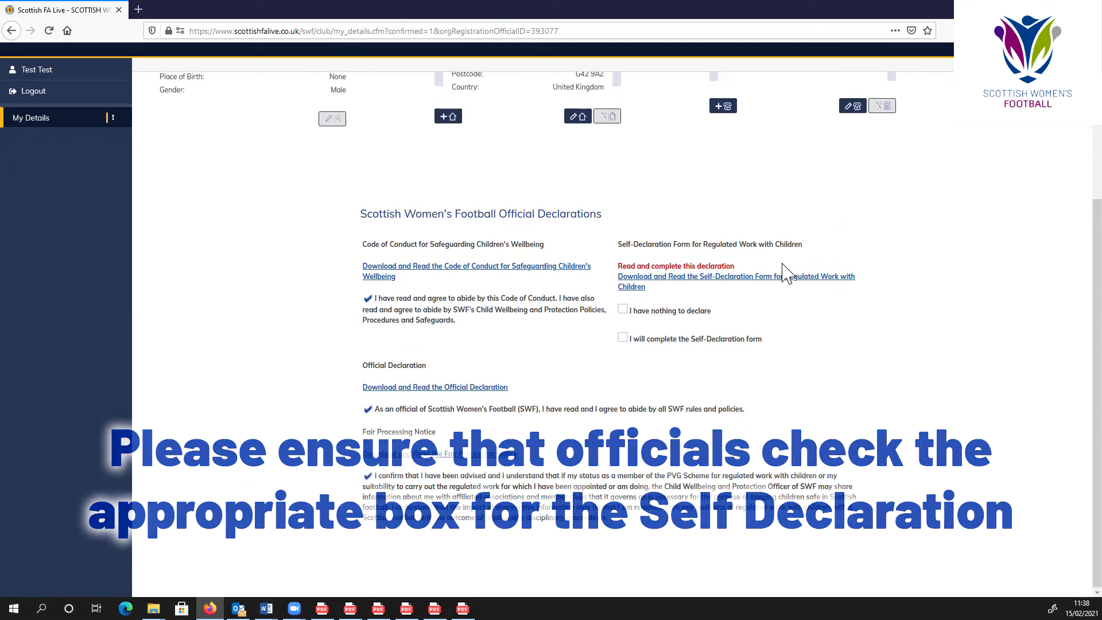
left_click(642, 286)
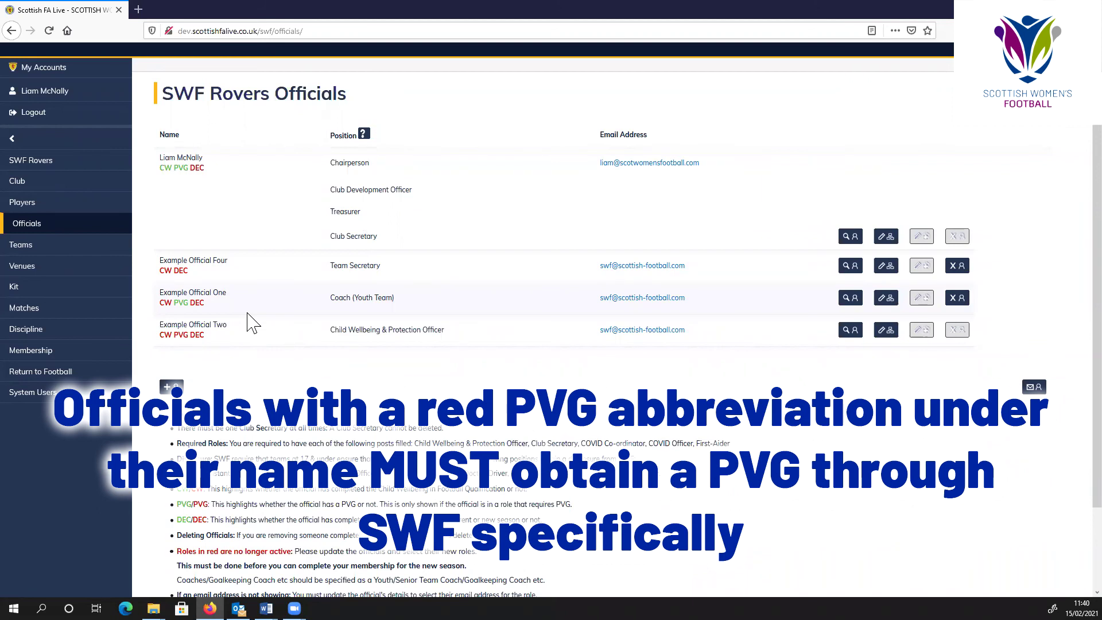
- Highlight the red PVG marker under Example Official Two, then clear the selection
left_click_drag(189, 337, 170, 336)
left_click(187, 353)
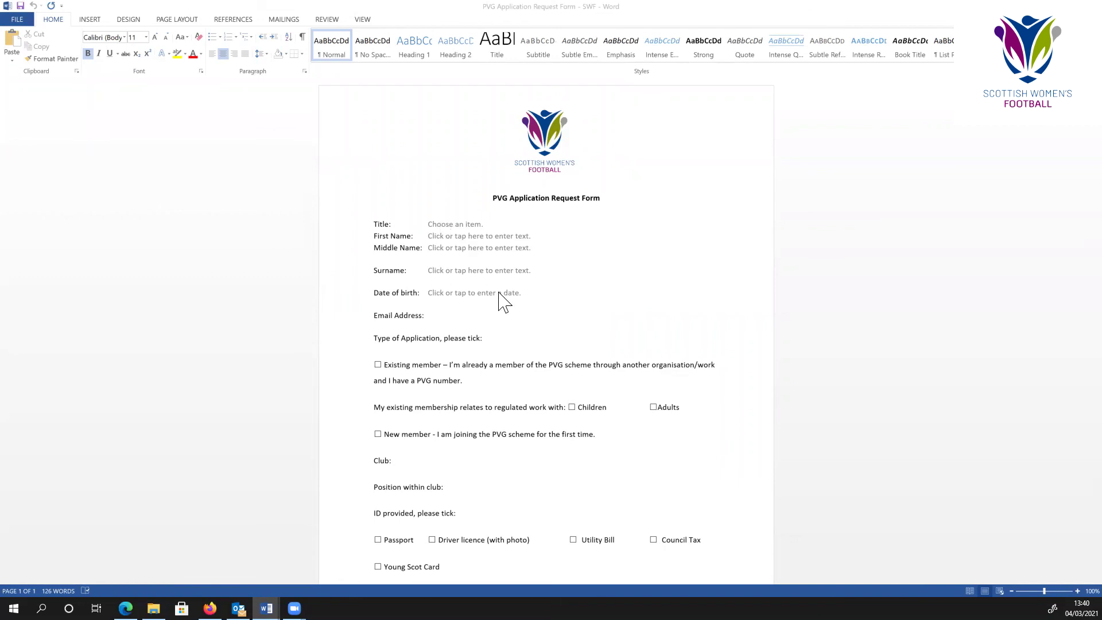
scroll(512, 295, "down", 3)
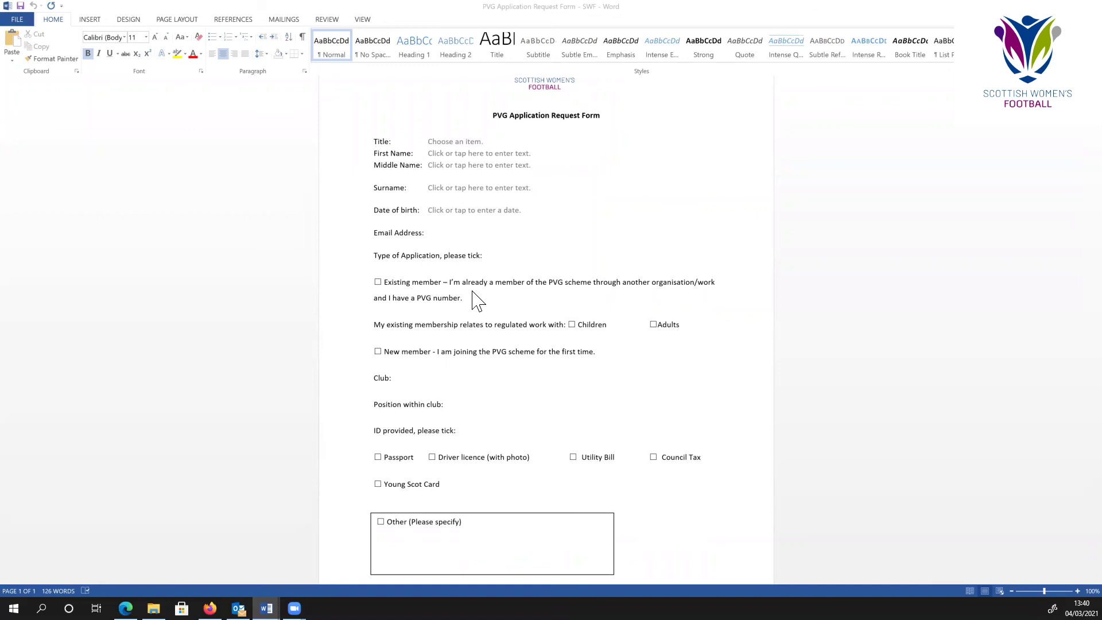
scroll(445, 313, "down", 2)
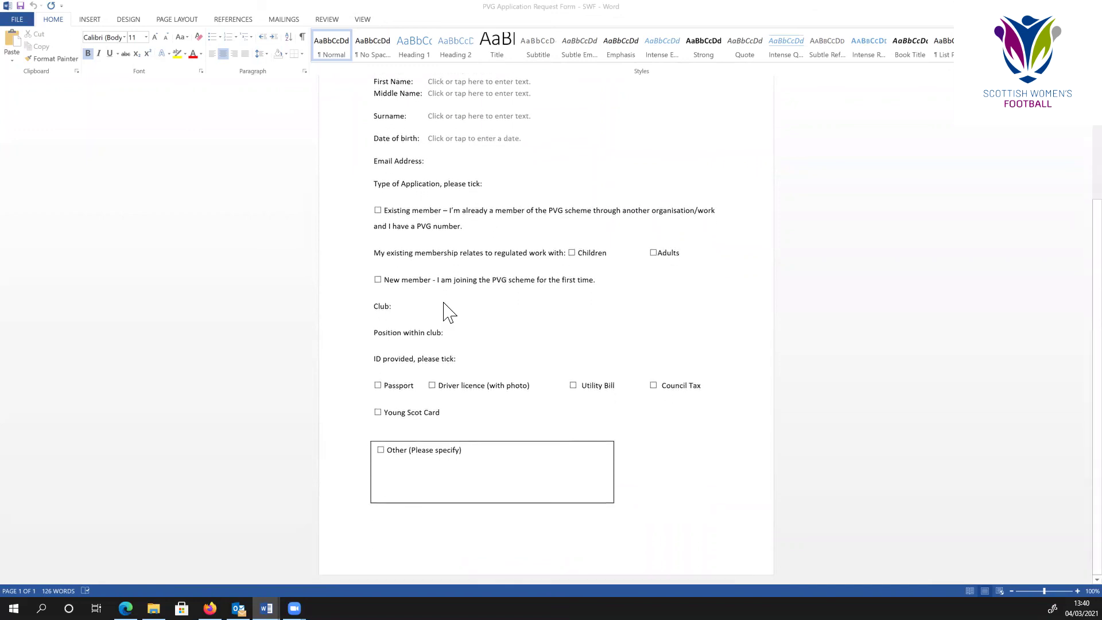
scroll(442, 308, "up", 4)
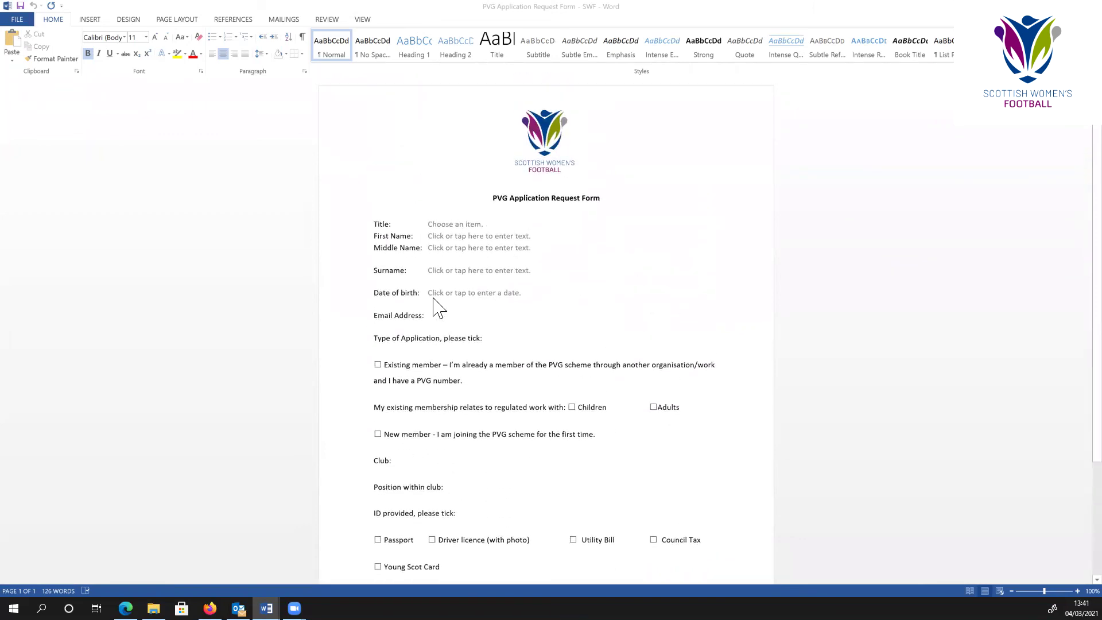